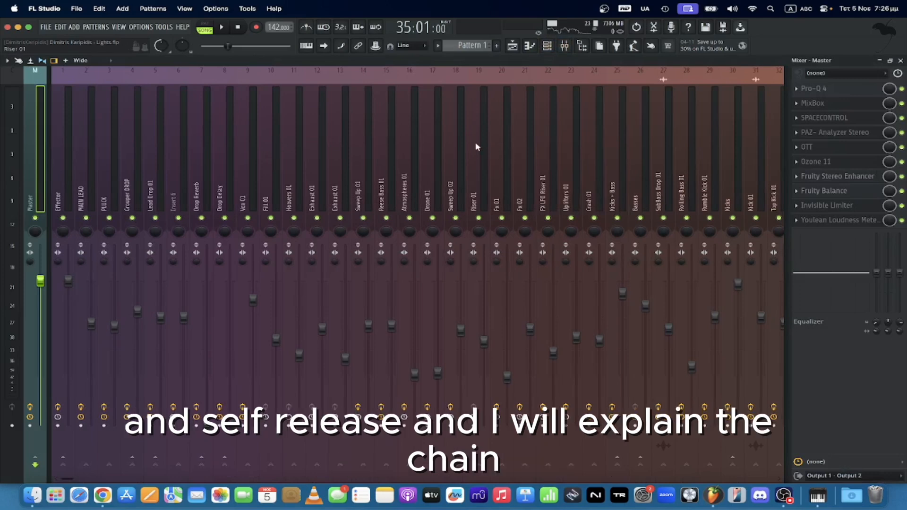
# - Open Pro-Q 4 from the master chain, reposition its window and play the drop to observe the spectrum
pyautogui.click(839, 92)
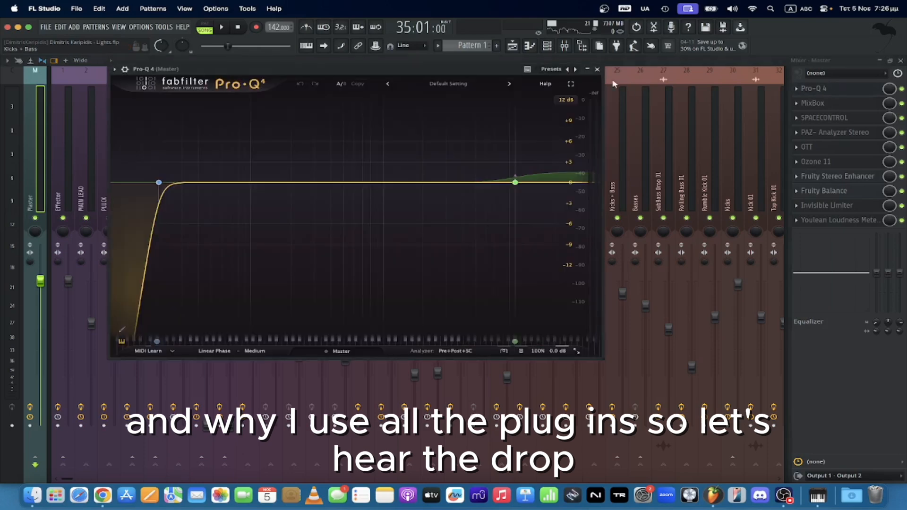
pyautogui.moveTo(499, 73); pyautogui.dragTo(539, 95)
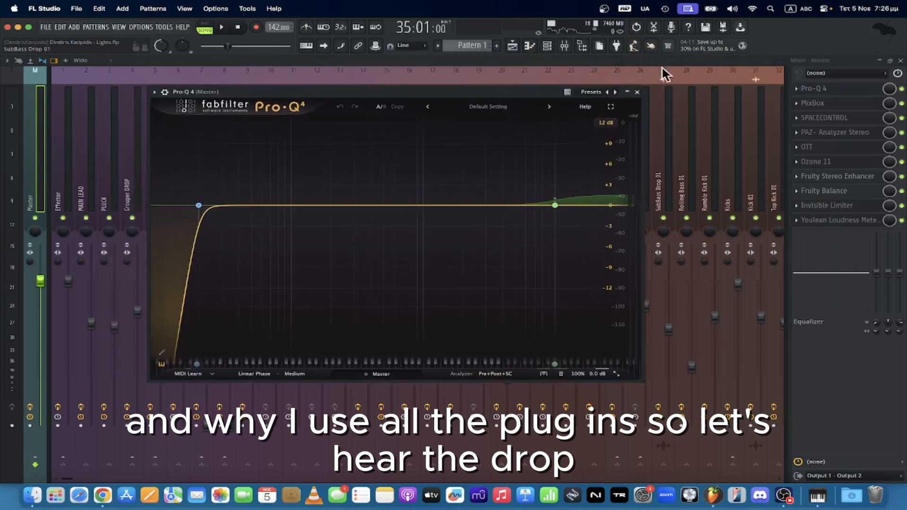
pyautogui.press('space')
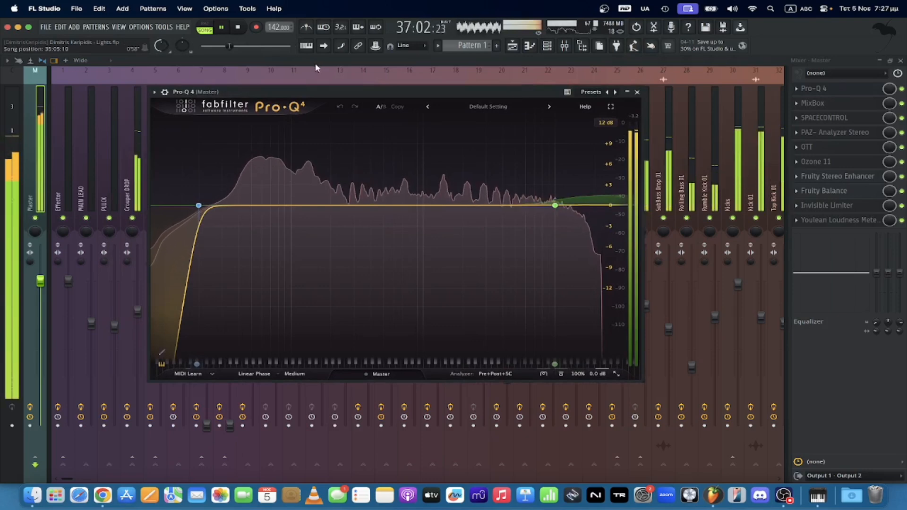
pyautogui.press('space')
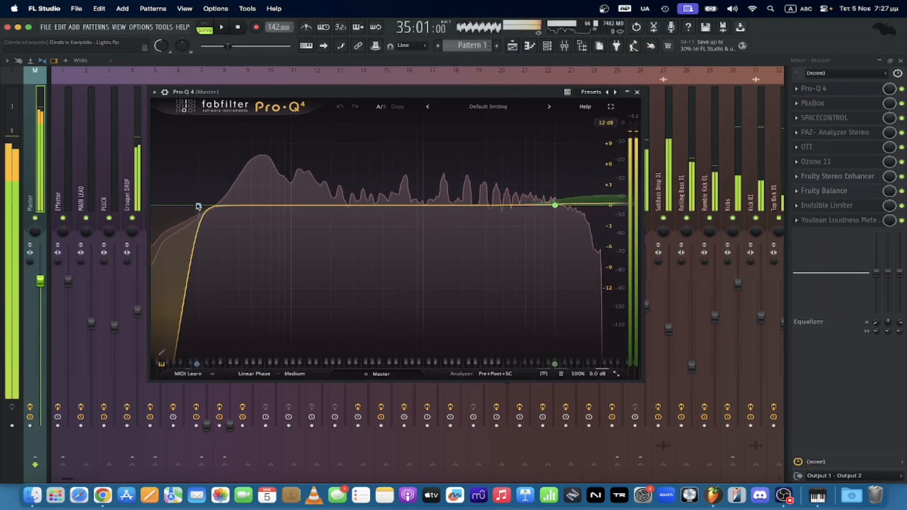
# - Examine the Pro-Q 4 low cut band, the dynamic high shelf, and the phase mode and processing quality options
pyautogui.click(198, 206)
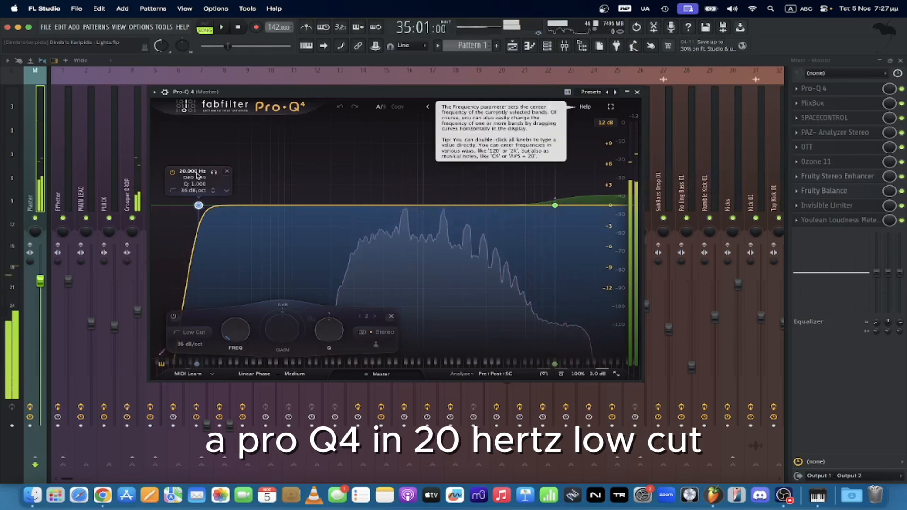
pyautogui.moveTo(555, 204)
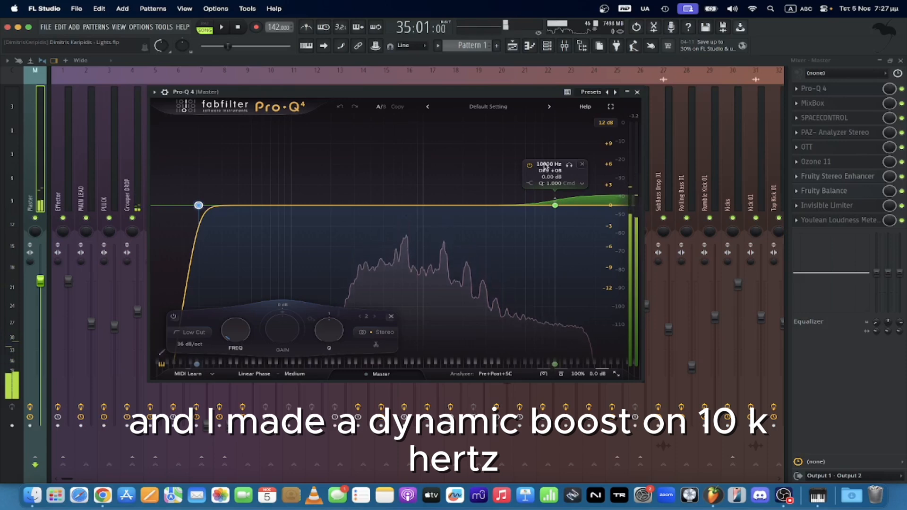
pyautogui.click(251, 375)
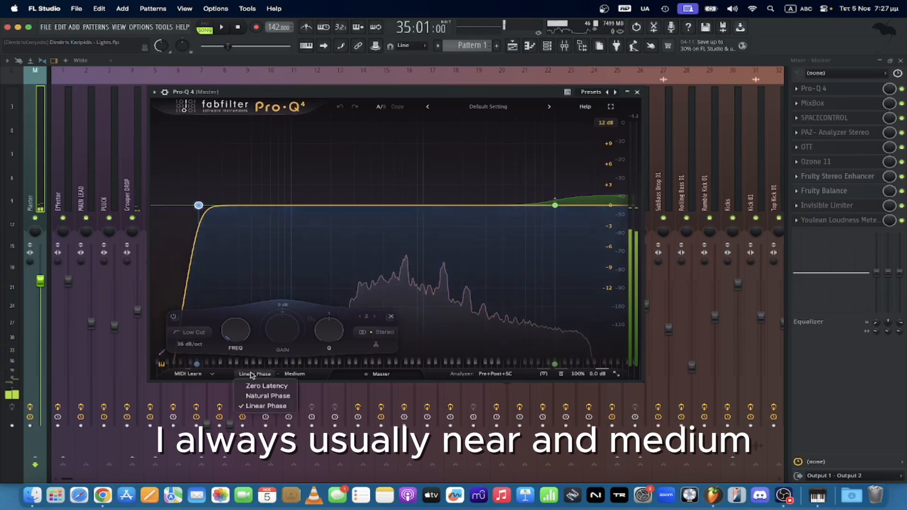
pyautogui.click(255, 403)
pyautogui.click(295, 373)
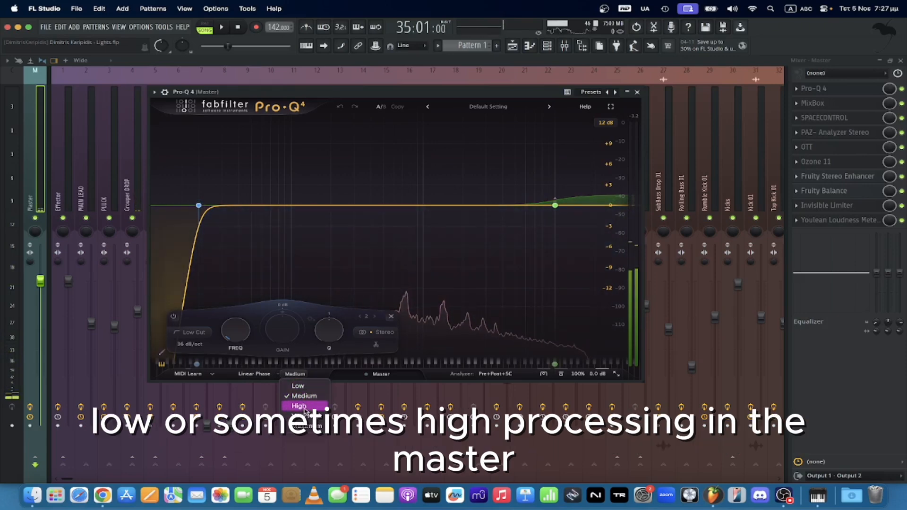
pyautogui.click(329, 373)
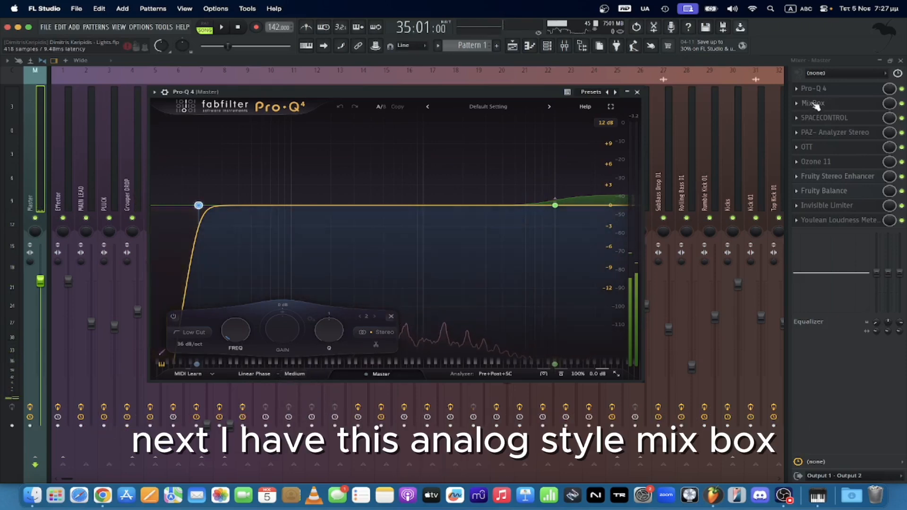
# - Switch from Pro-Q 4 to MixBox on the master and play the drop to examine the saturator's drive
pyautogui.click(638, 92)
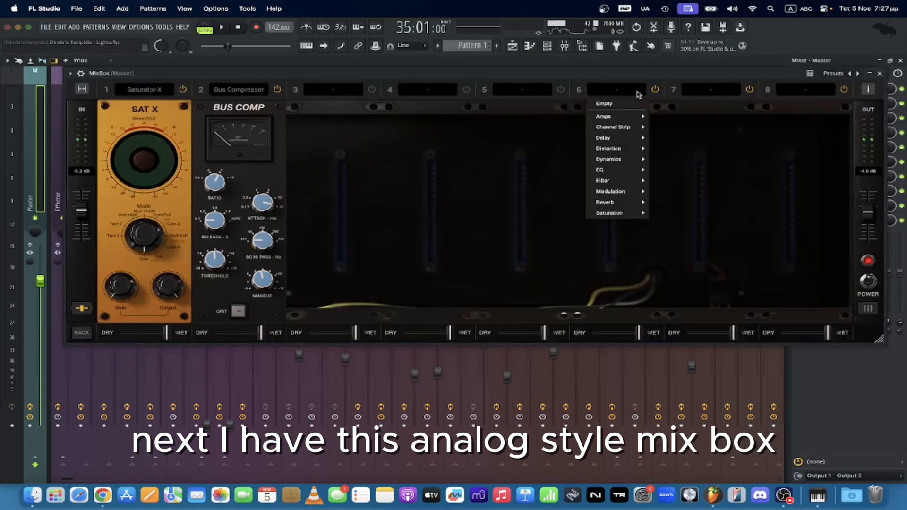
pyautogui.click(628, 64)
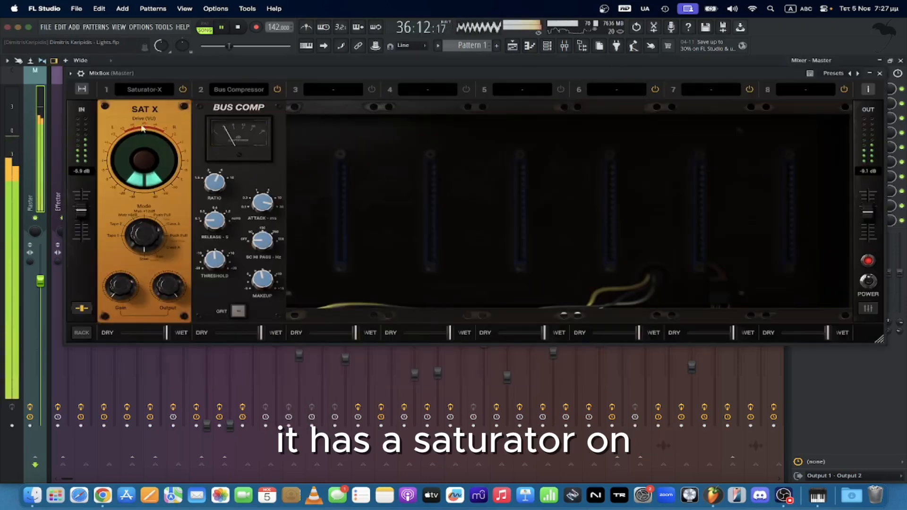
pyautogui.press('space')
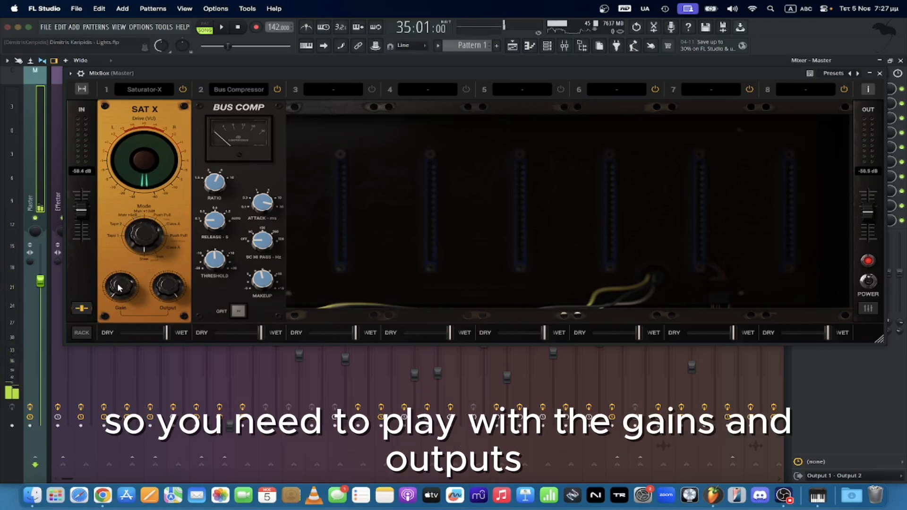
# - Set the Sat X output to -0.5 dB and check it against the saturator's gain
pyautogui.click(163, 287)
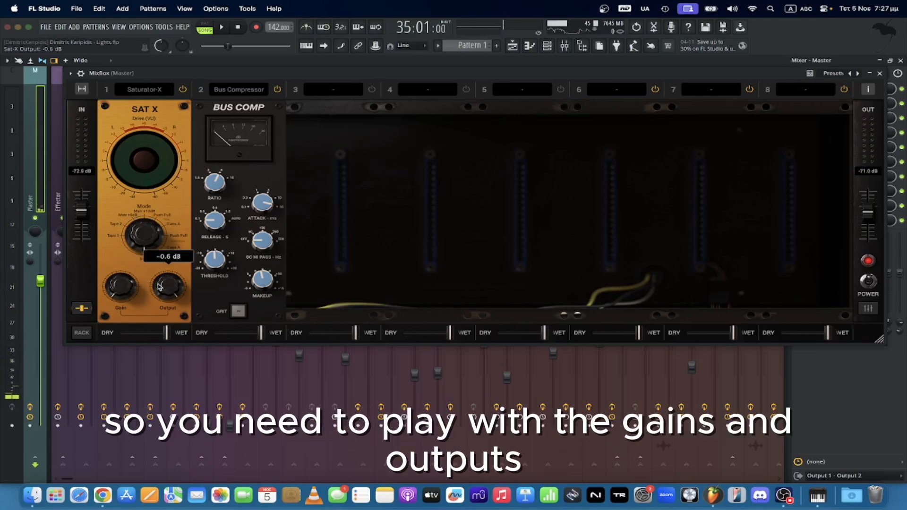
pyautogui.click(120, 295)
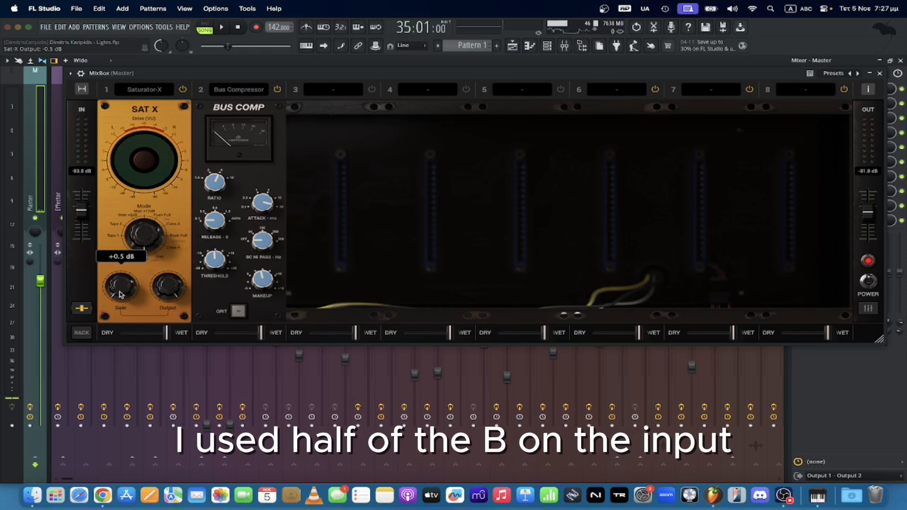
pyautogui.click(168, 295)
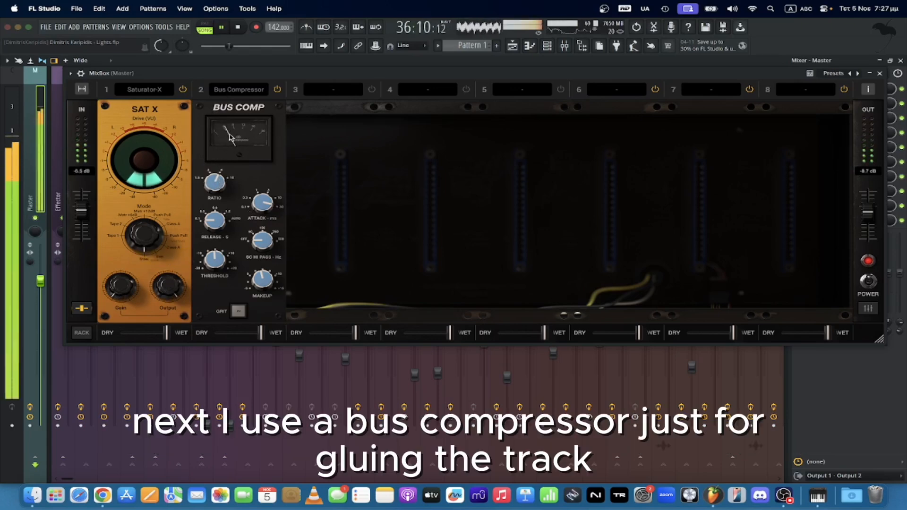
# - Examine the bus compressor's gain reduction, makeup and ratio with the drop playing, and close MixBox
pyautogui.press('space')
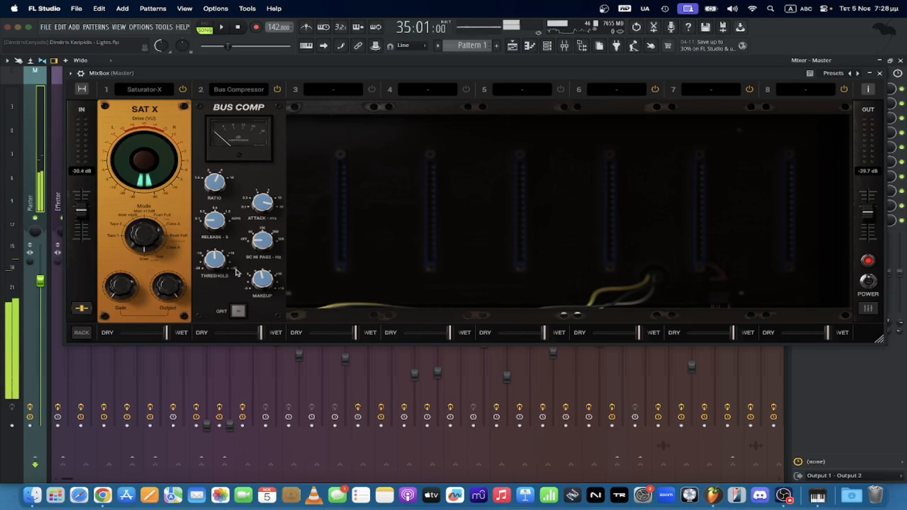
pyautogui.moveTo(259, 278)
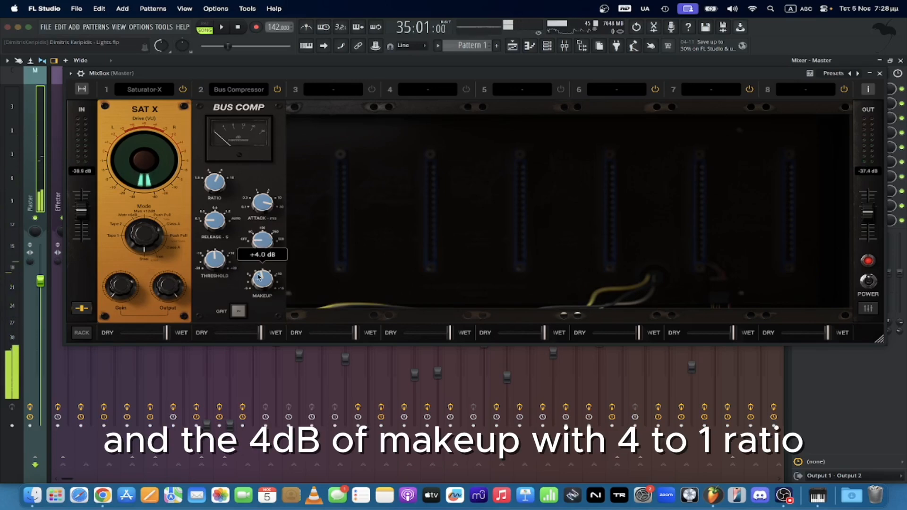
pyautogui.moveTo(221, 186)
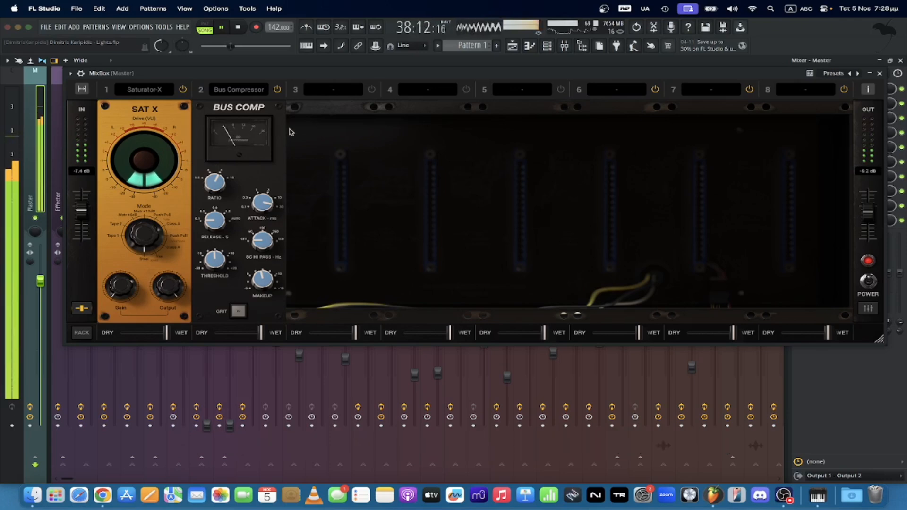
pyautogui.press('Escape')
# - Open SPACECONTROL from the master chain, reposition its window and play the drop to check the low band's width
pyautogui.click(858, 121)
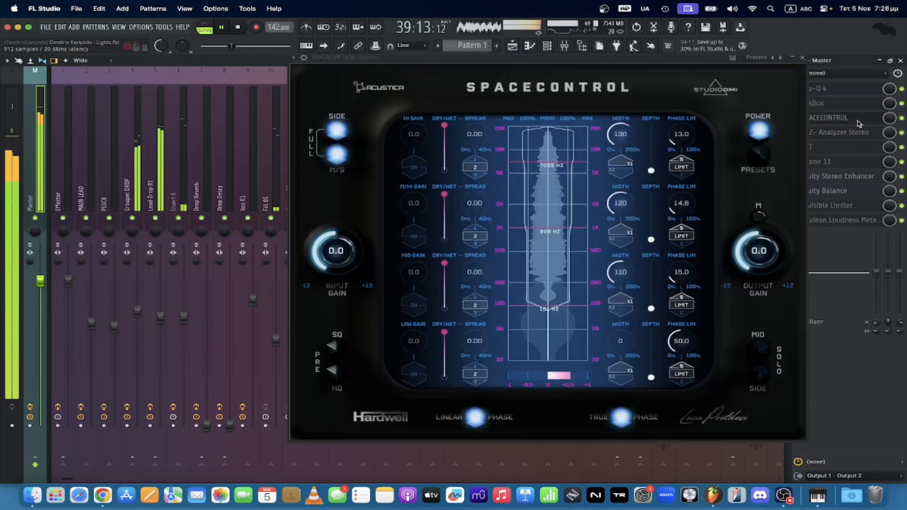
pyautogui.moveTo(533, 63); pyautogui.dragTo(450, 72)
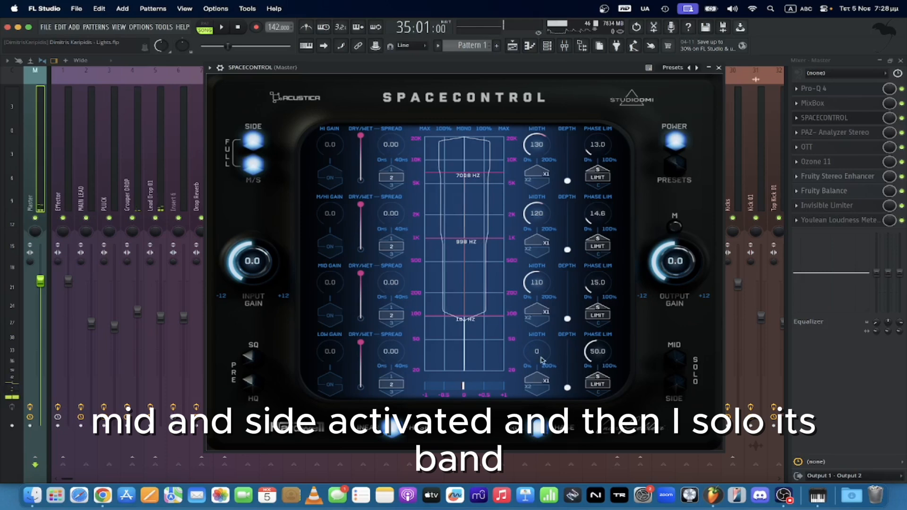
pyautogui.press('space')
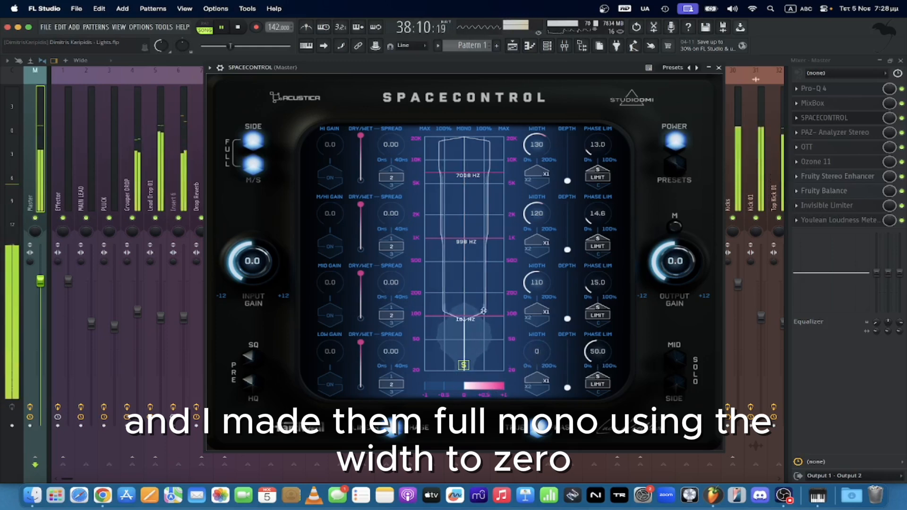
# - Audition the mid, mid-high and high bands of SPACECONTROL in solo during playback, and release the solos
pyautogui.click(465, 310)
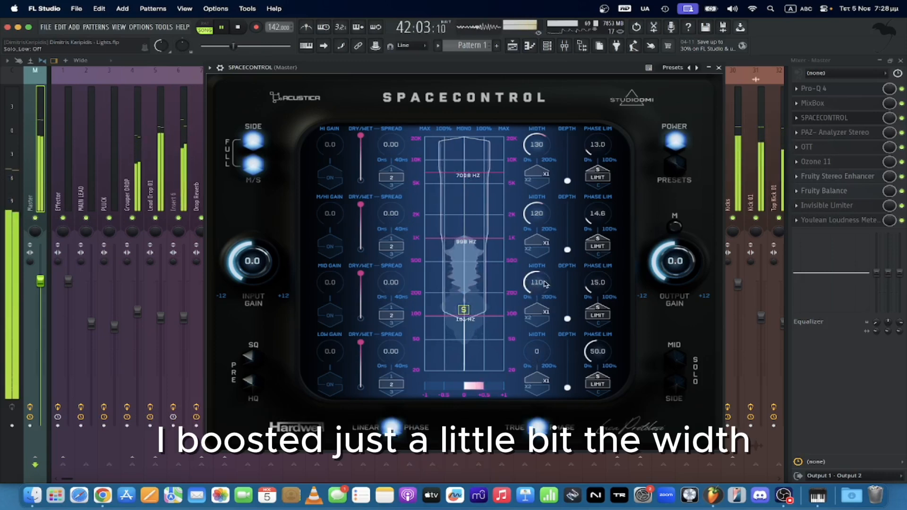
pyautogui.click(463, 232)
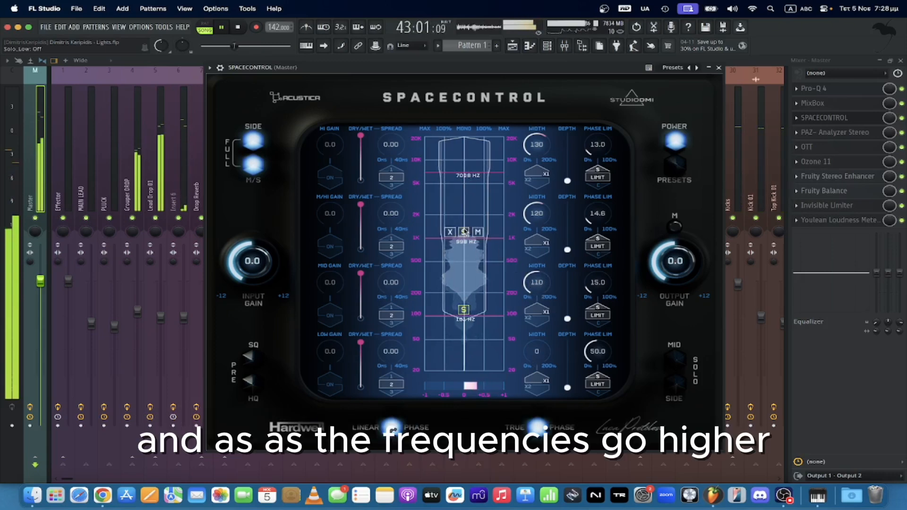
pyautogui.click(465, 311)
pyautogui.press('space')
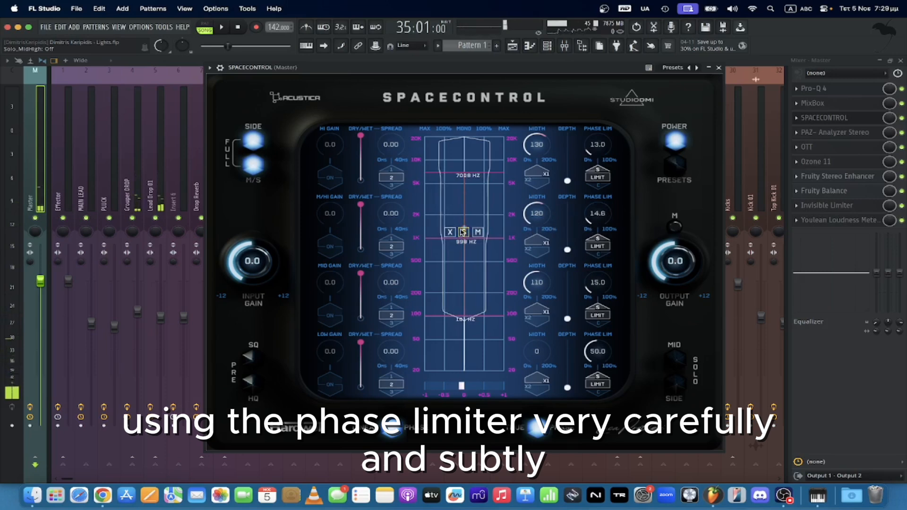
pyautogui.press('space')
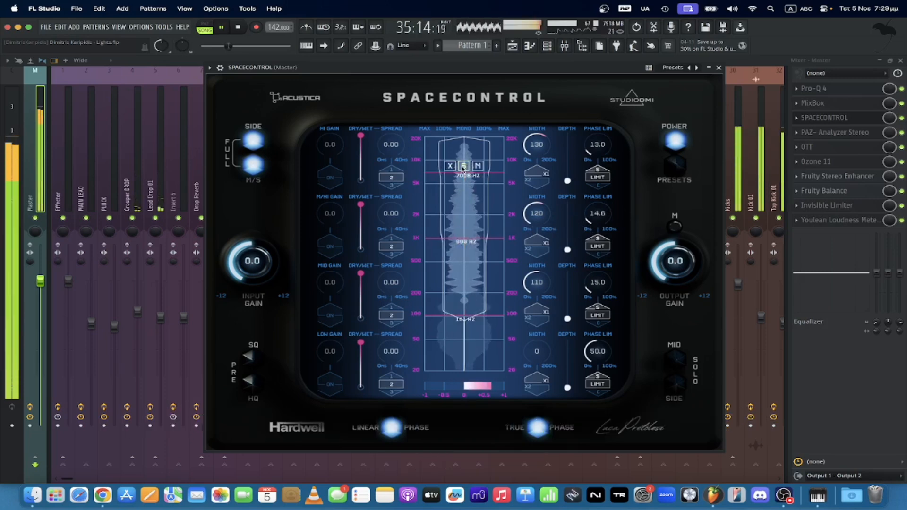
pyautogui.click(464, 165)
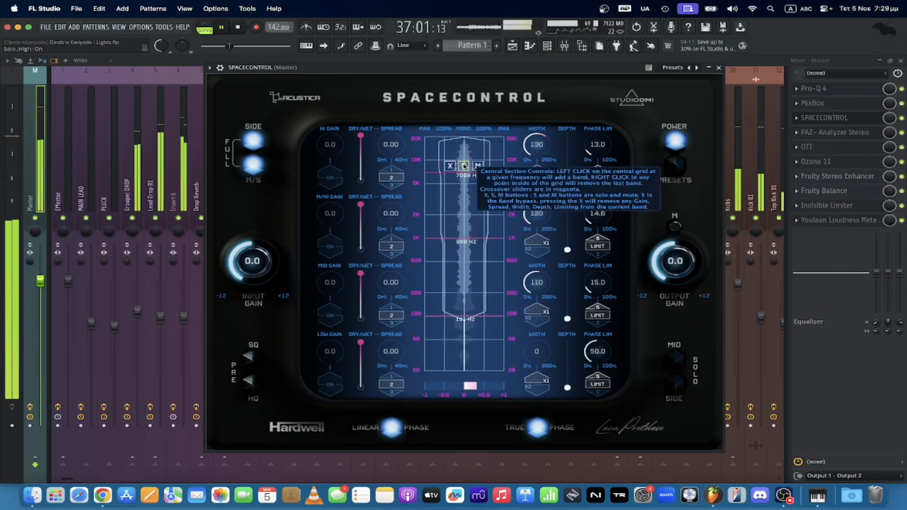
pyautogui.click(464, 165)
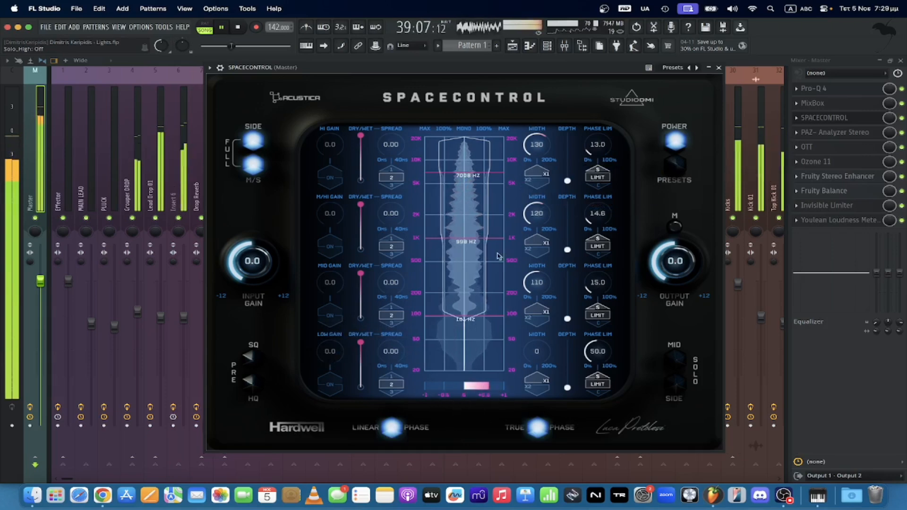
# - Open OTT on the master, raise its depth to 30 % during playback and readjust it by ear
pyautogui.click(813, 147)
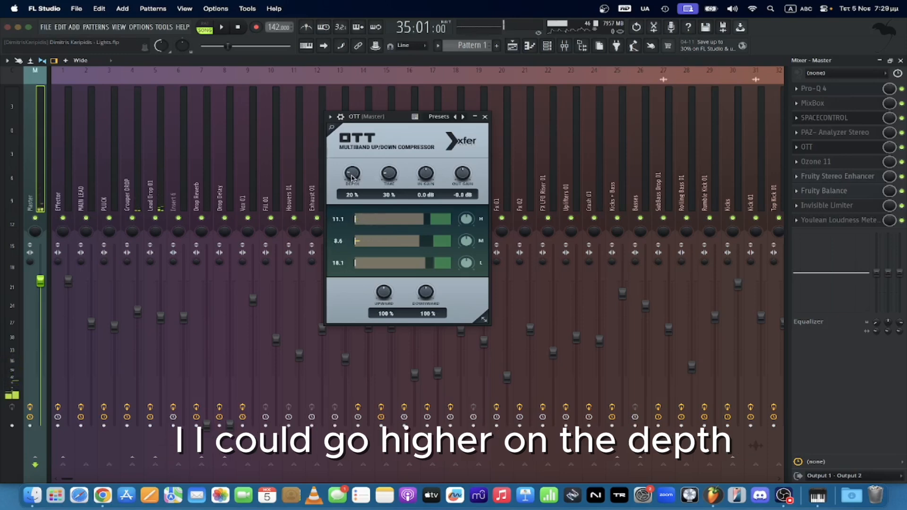
pyautogui.moveTo(352, 177); pyautogui.dragTo(355, 171)
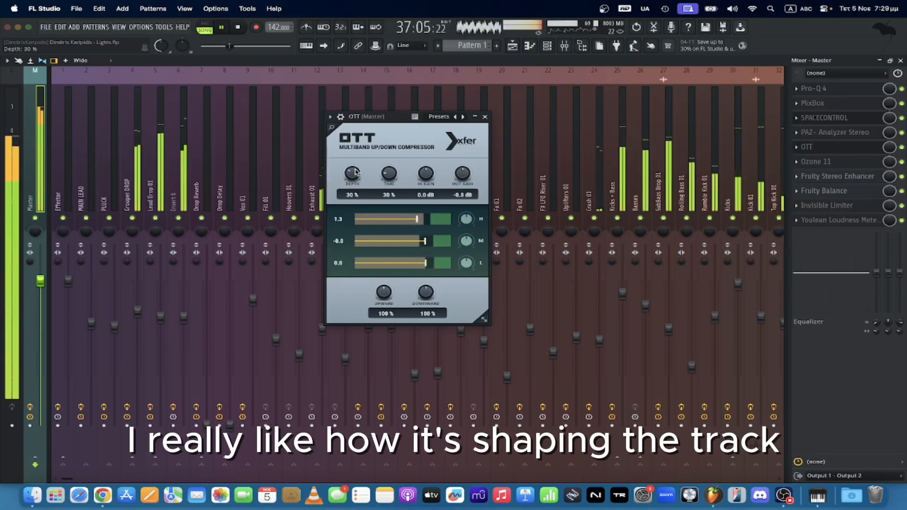
pyautogui.moveTo(355, 172); pyautogui.dragTo(359, 205)
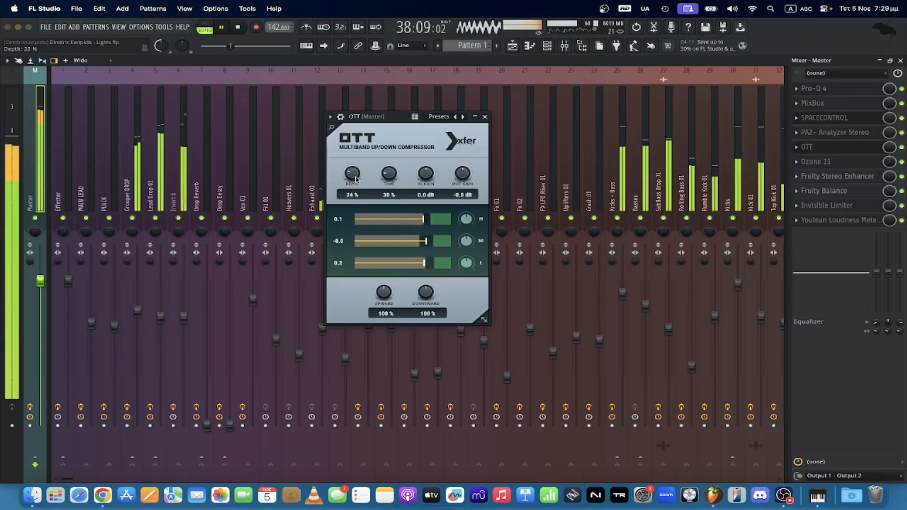
pyautogui.moveTo(360, 204); pyautogui.dragTo(365, 185)
pyautogui.press('space')
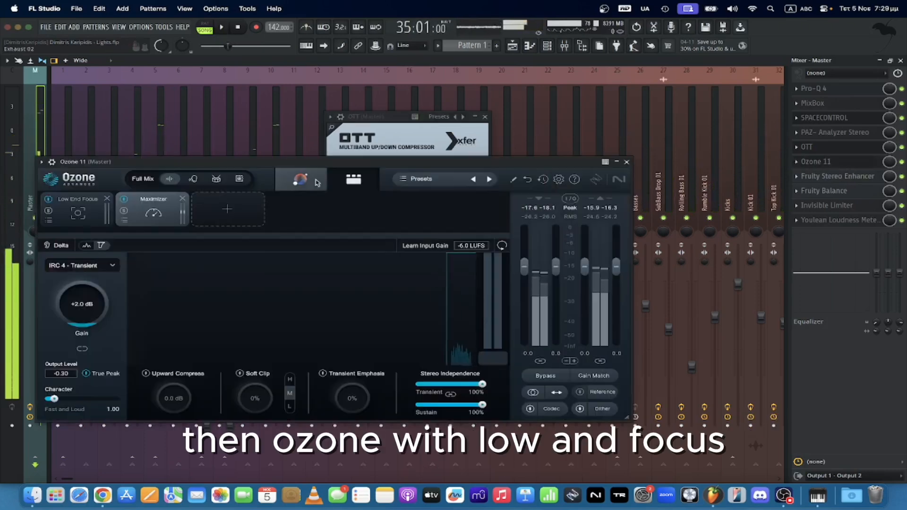
# - Reposition the Ozone 11 window and examine its Low End Focus module while the drop plays
pyautogui.moveTo(77, 170); pyautogui.dragTo(203, 123)
pyautogui.press('space')
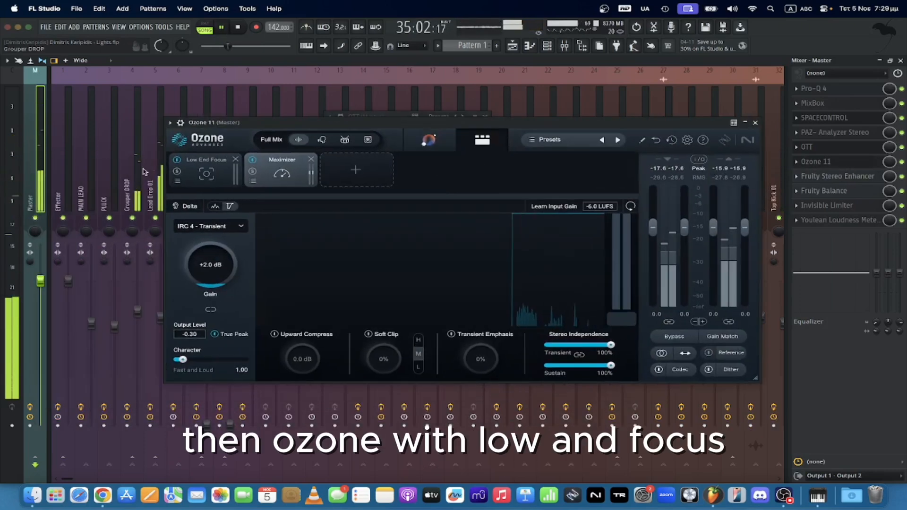
pyautogui.click(206, 174)
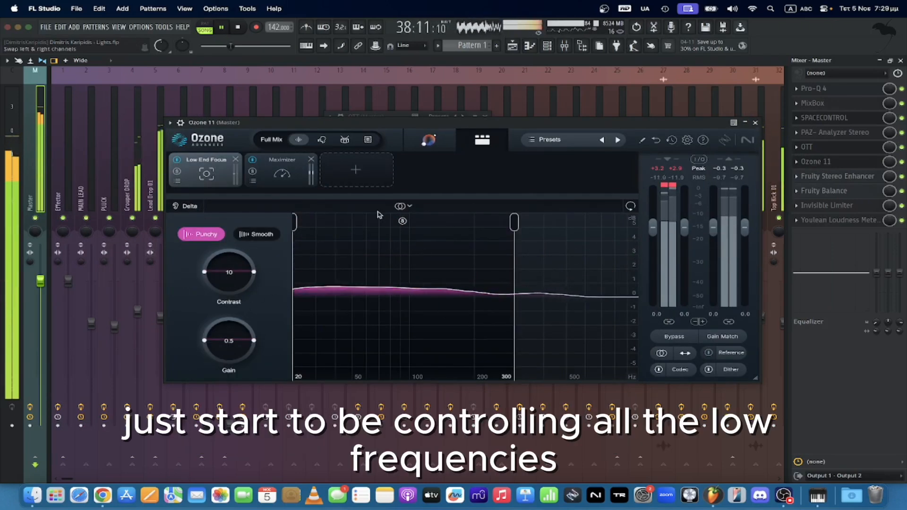
# - Switch Ozone 11 to its Maximizer module and choose the IRC 4 - Transient limiting mode
pyautogui.click(302, 183)
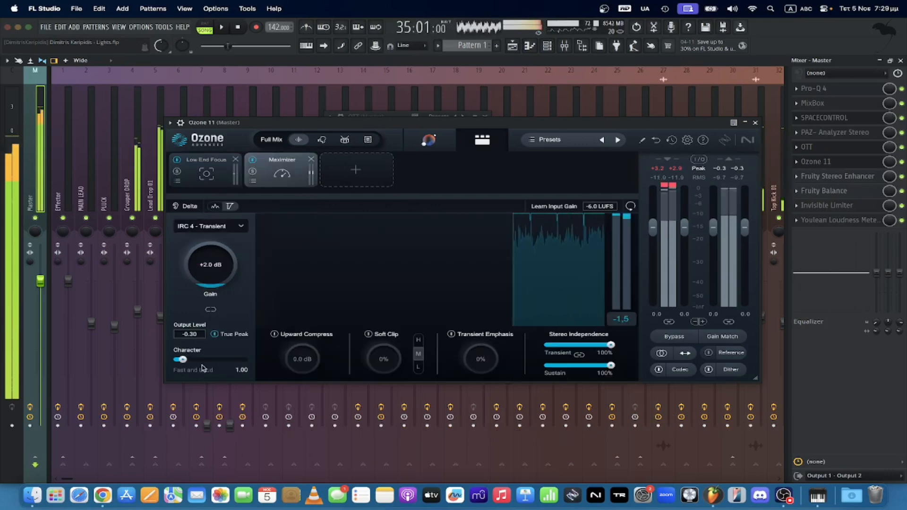
pyautogui.click(211, 226)
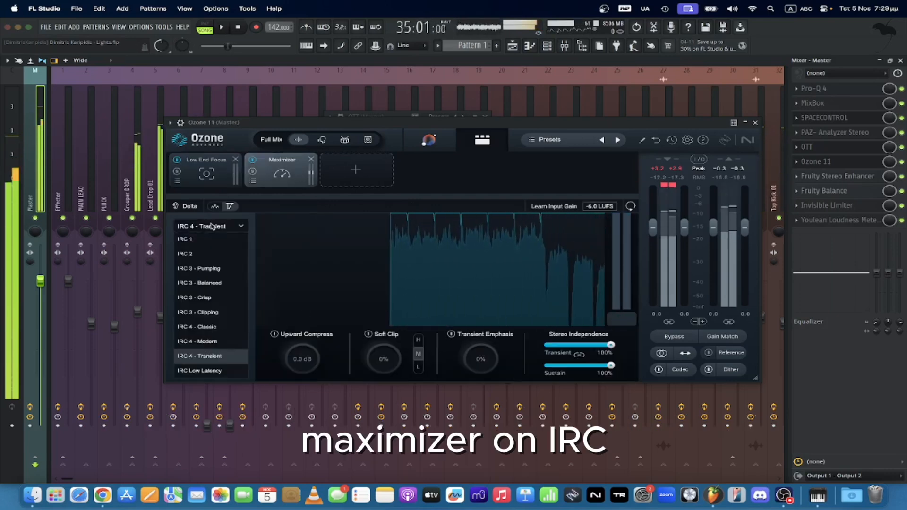
pyautogui.click(201, 356)
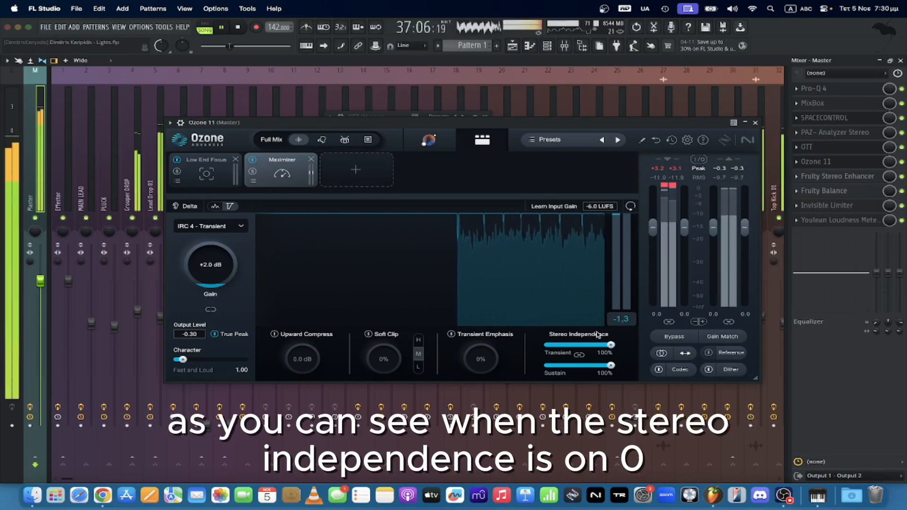
# - Audition the Maximizer with Stereo Independence at 0 %, and return Transient and Sustain to 100 % to play the drop again
pyautogui.moveTo(611, 345); pyautogui.dragTo(518, 356)
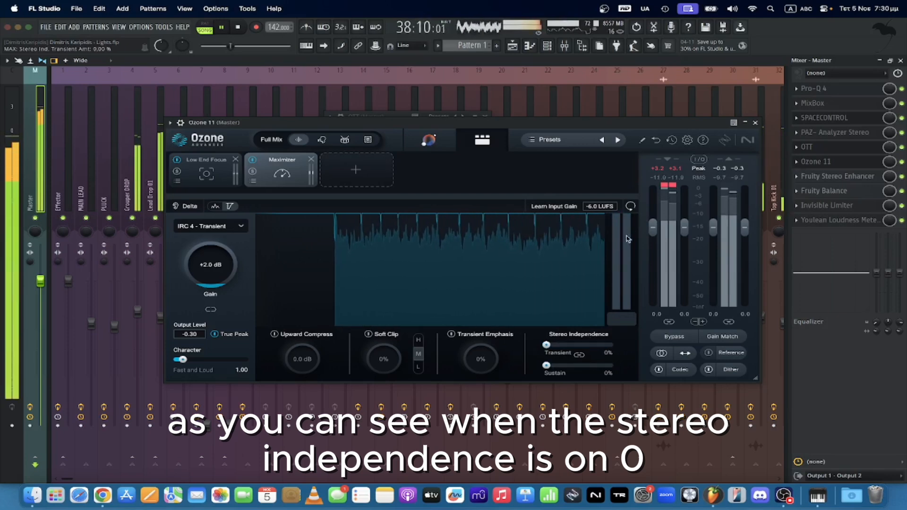
pyautogui.press('space')
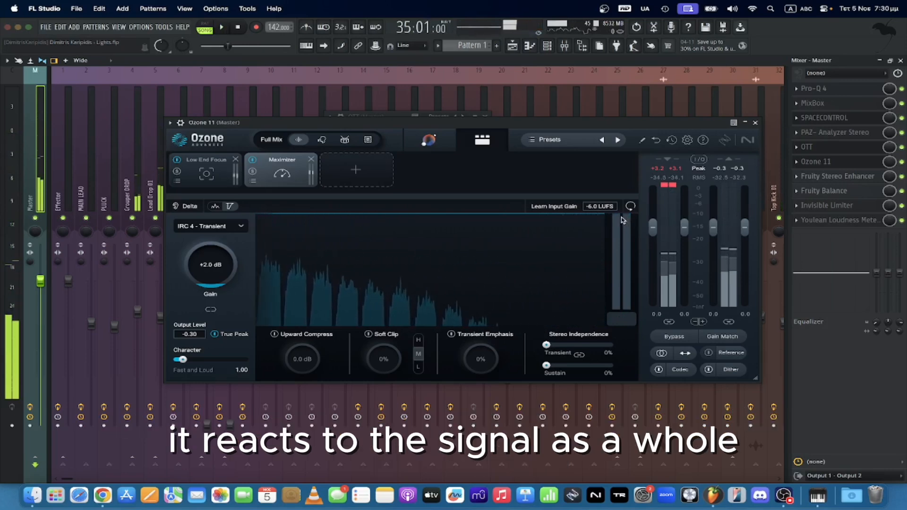
pyautogui.moveTo(547, 345); pyautogui.dragTo(612, 345)
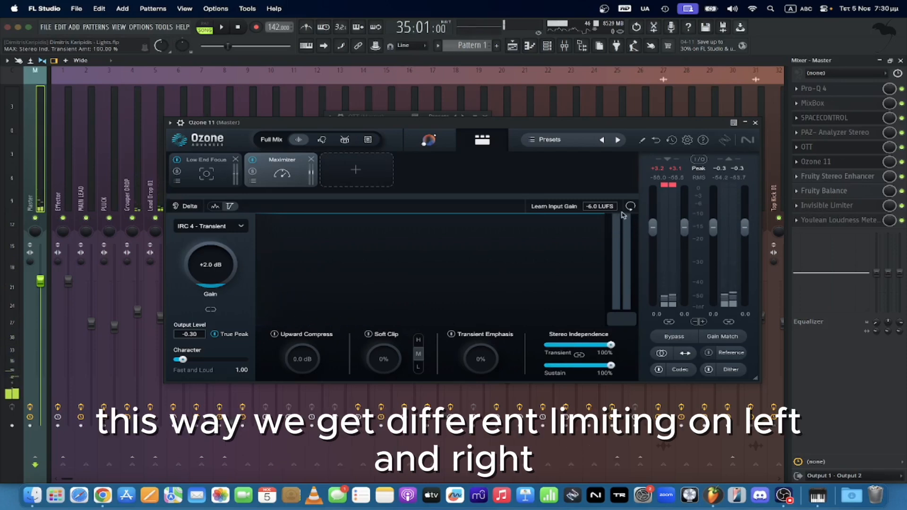
pyautogui.press('space')
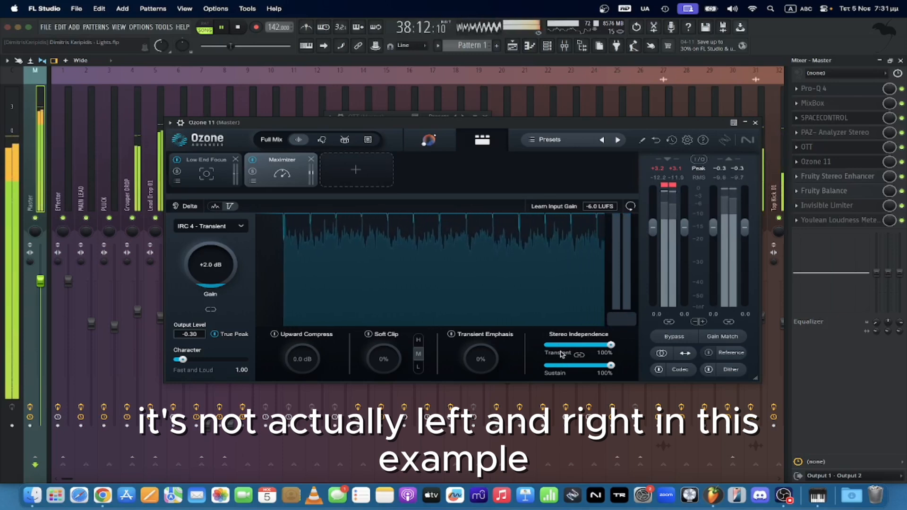
pyautogui.press('space')
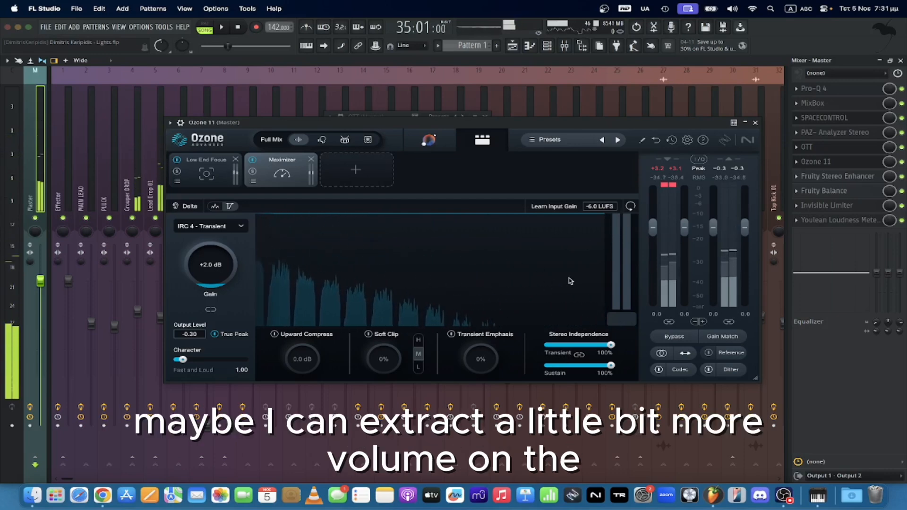
# - Close Ozone 11 and OTT, and view Fruity Stereo Enhancer and Fruity Balance on the master
pyautogui.click(836, 177)
pyautogui.click(755, 123)
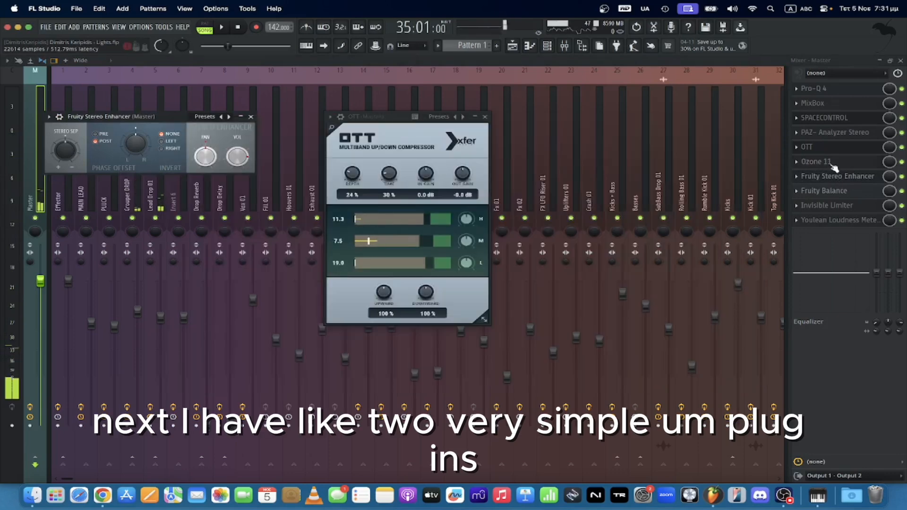
pyautogui.click(486, 117)
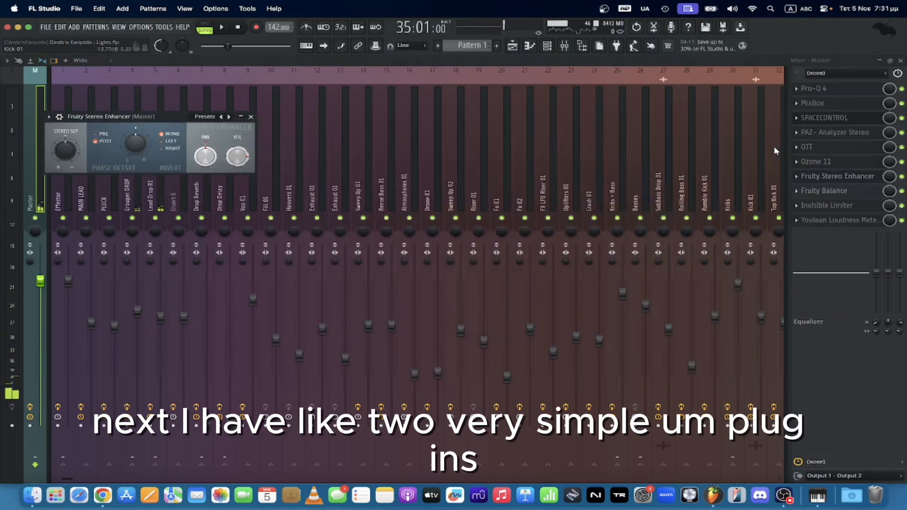
pyautogui.click(842, 195)
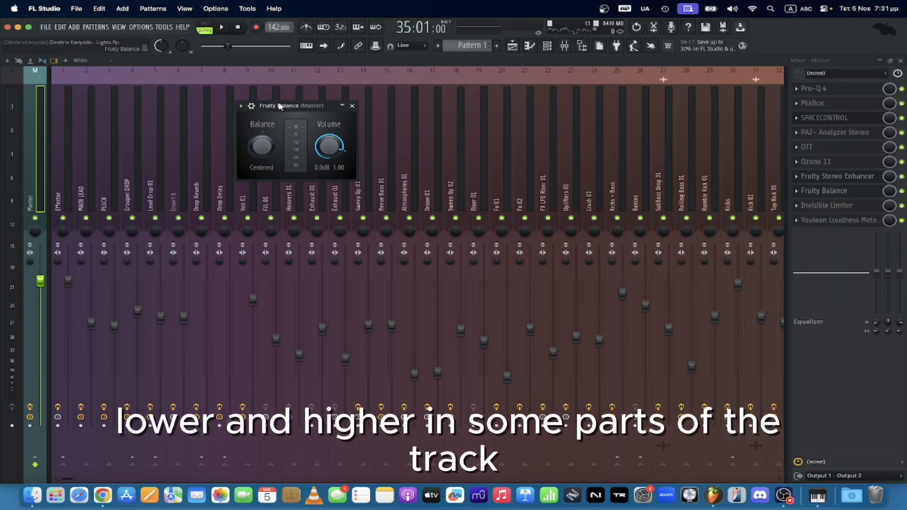
pyautogui.click(825, 191)
# - Examine Invisible Limiter's settings on the master, open Youlean Loudness Meter 2 and close the limiter
pyautogui.click(824, 205)
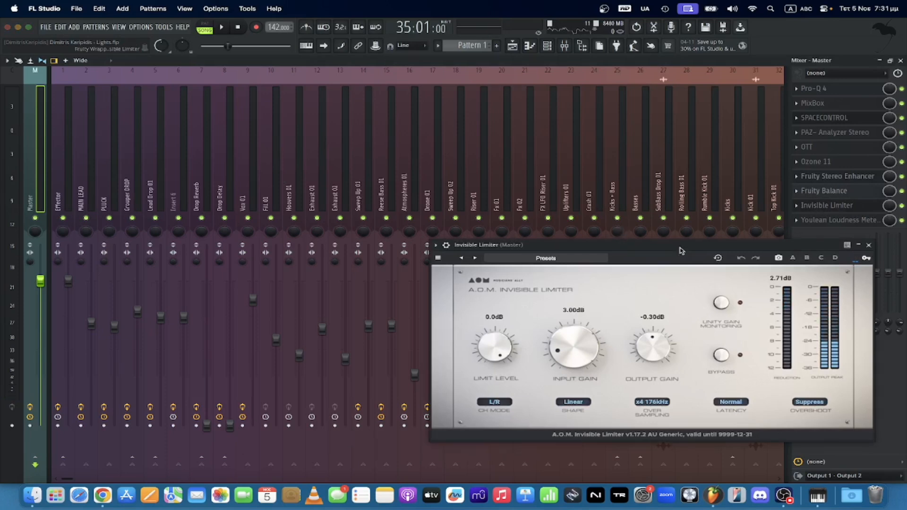
pyautogui.moveTo(680, 250); pyautogui.dragTo(523, 131)
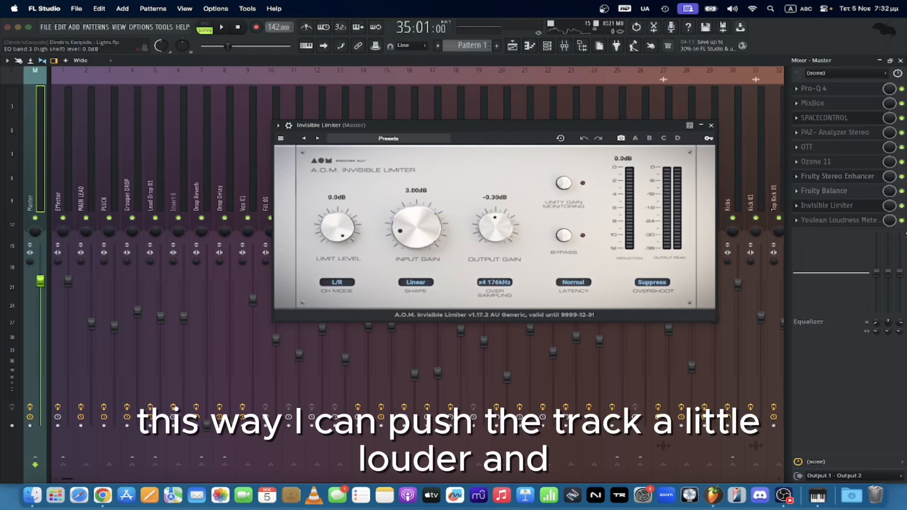
pyautogui.click(853, 222)
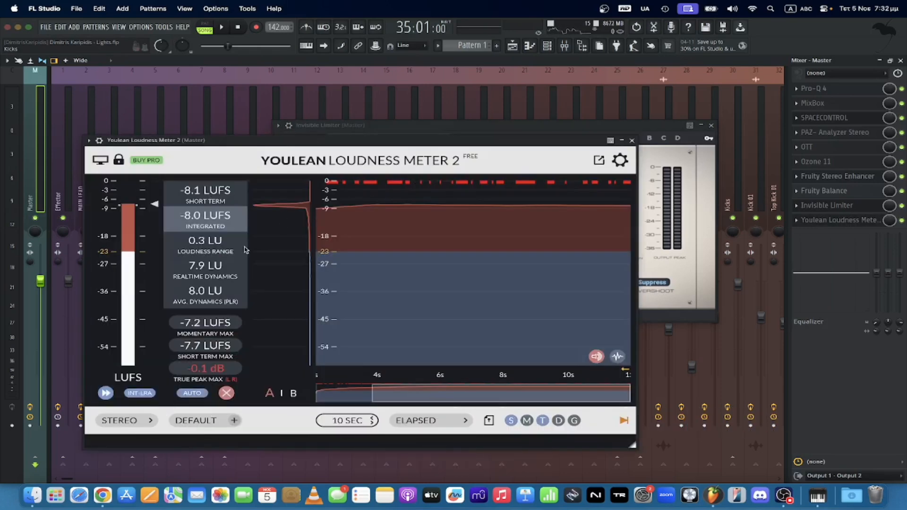
pyautogui.click(480, 125)
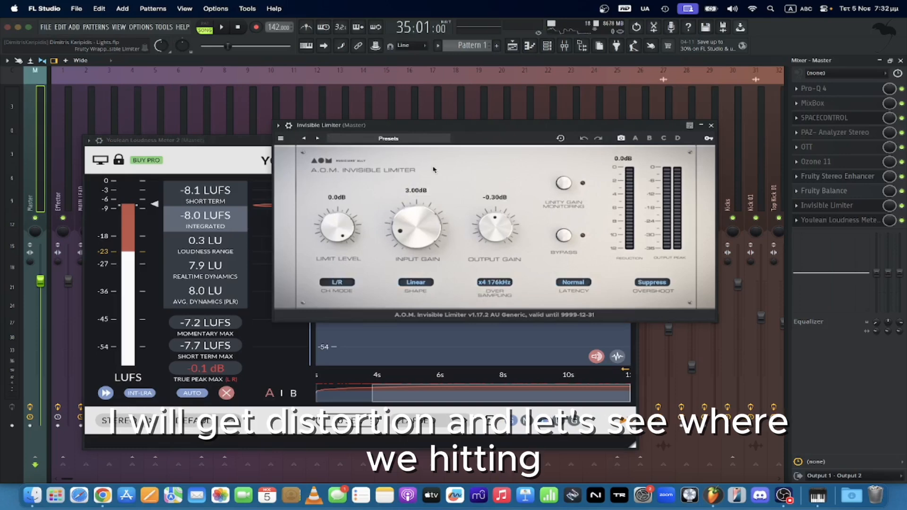
pyautogui.press('Escape')
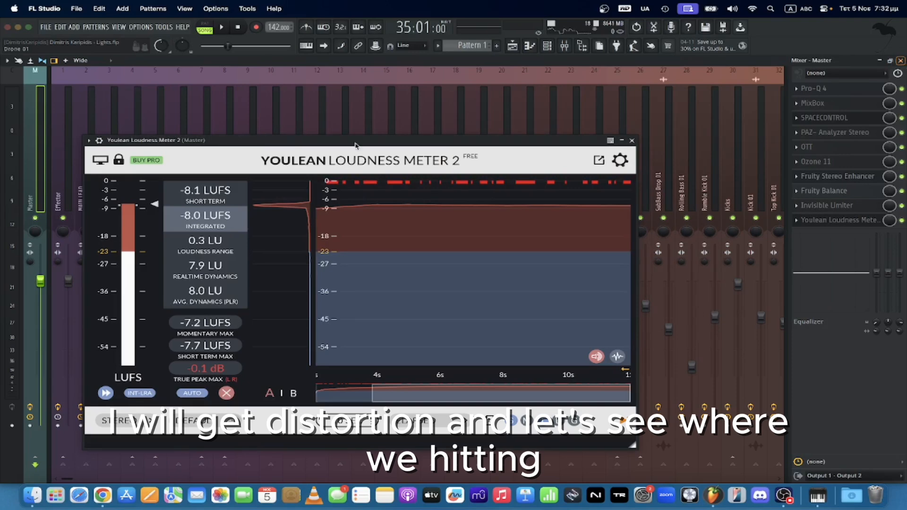
# - Clear the playlist view by closing the mixer and the SPACECONTROL, Fruity Stereo Enhancer, Pro-Q 4 and loudness meter windows
pyautogui.click(88, 140)
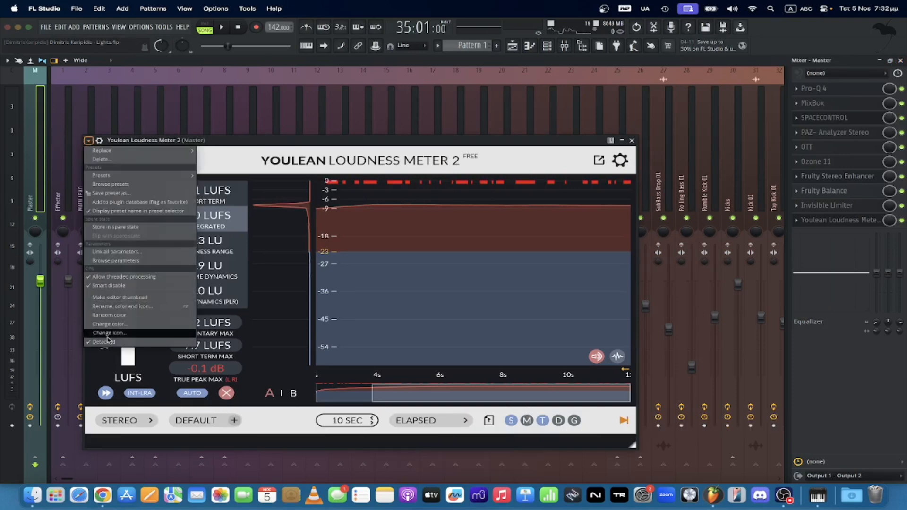
pyautogui.click(168, 333)
pyautogui.click(901, 60)
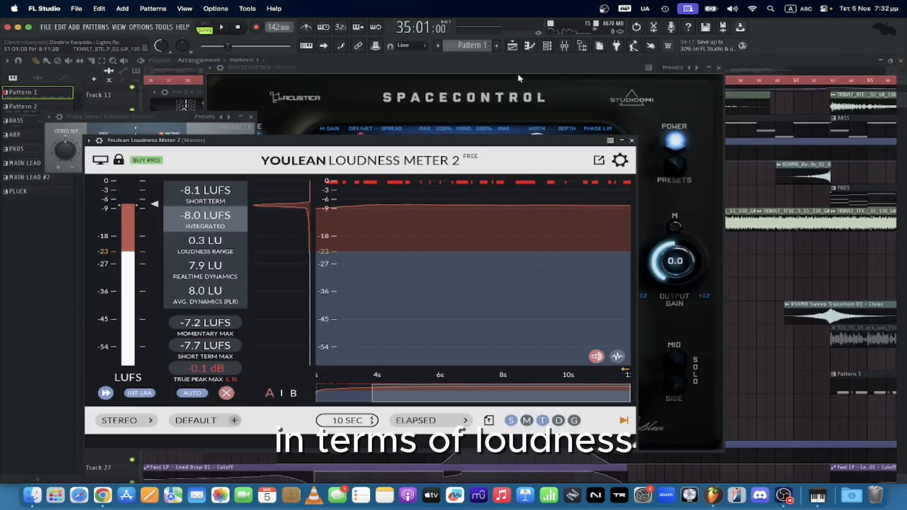
pyautogui.click(721, 66)
pyautogui.click(251, 117)
pyautogui.click(278, 92)
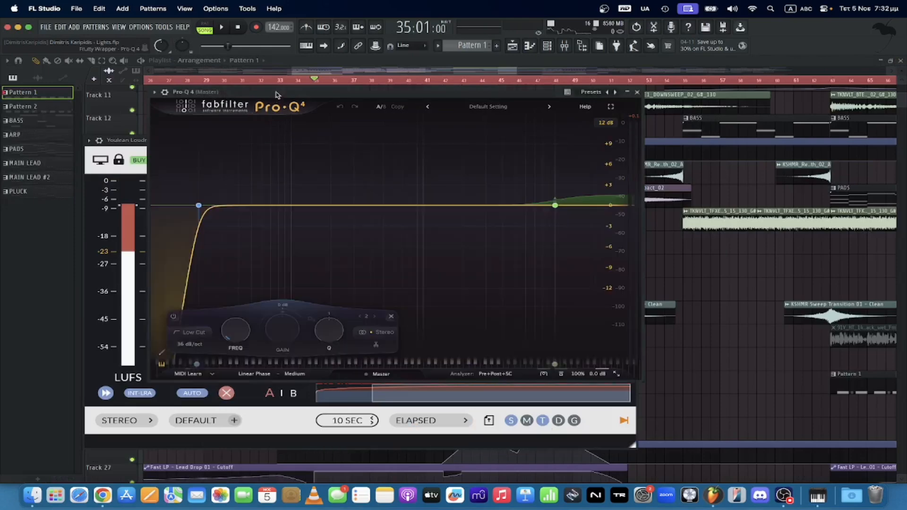
pyautogui.press('Escape')
pyautogui.press('Escape')
# - Play the song from bar 33 and check the drop's loudness in Youlean Loudness Meter 2, repositioned over the mixer
pyautogui.click(279, 83)
pyautogui.press('space')
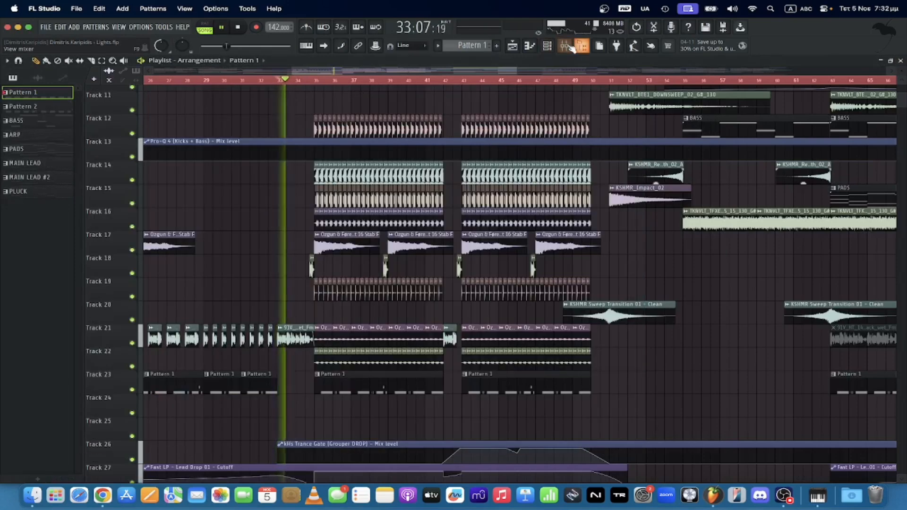
pyautogui.press('F9')
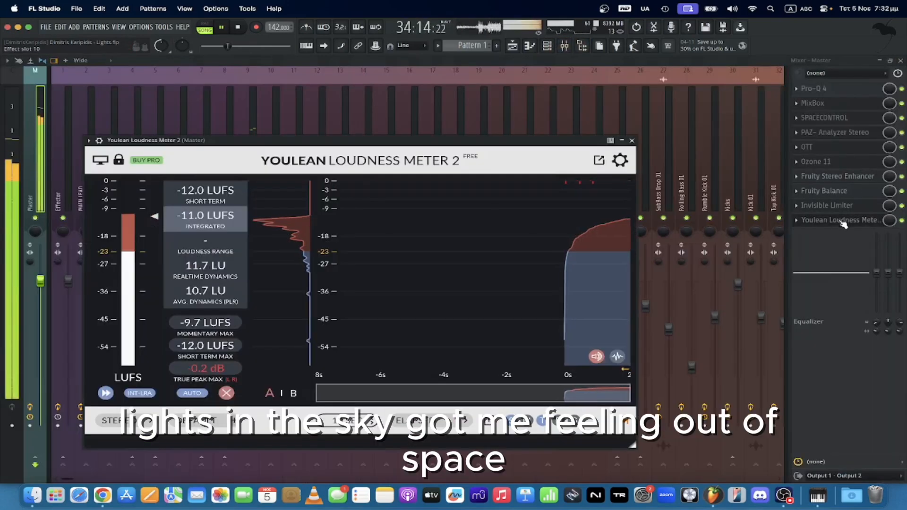
pyautogui.click(845, 221)
pyautogui.moveTo(340, 145); pyautogui.dragTo(439, 88)
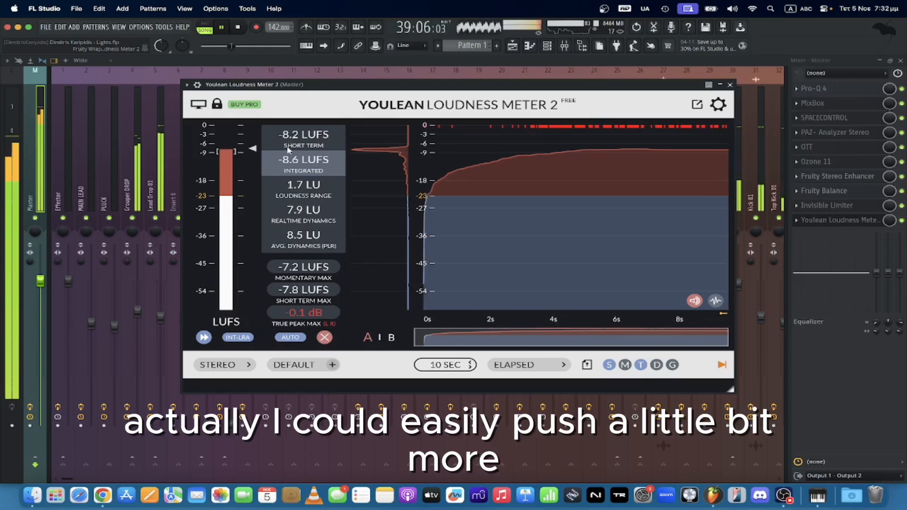
# - Open Invisible Limiter on the master and set its input gain to 4 dB during playback
pyautogui.click(846, 206)
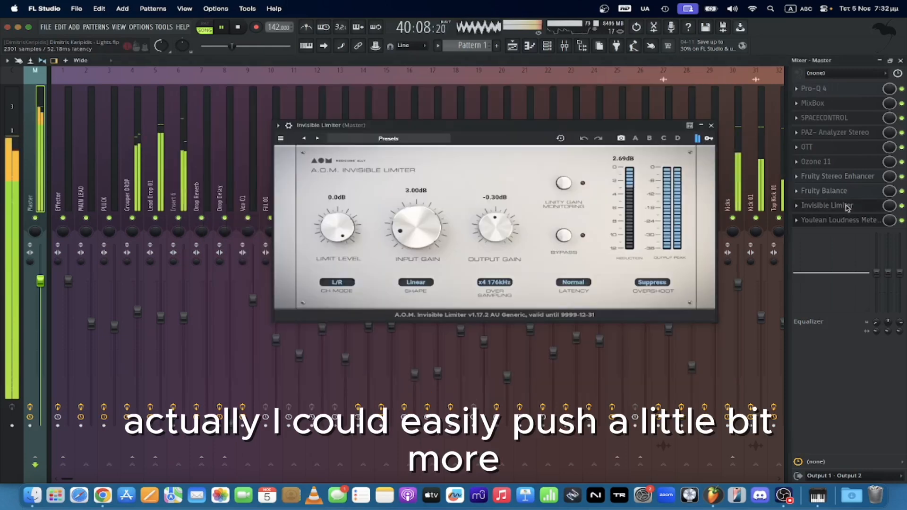
pyautogui.write('4')
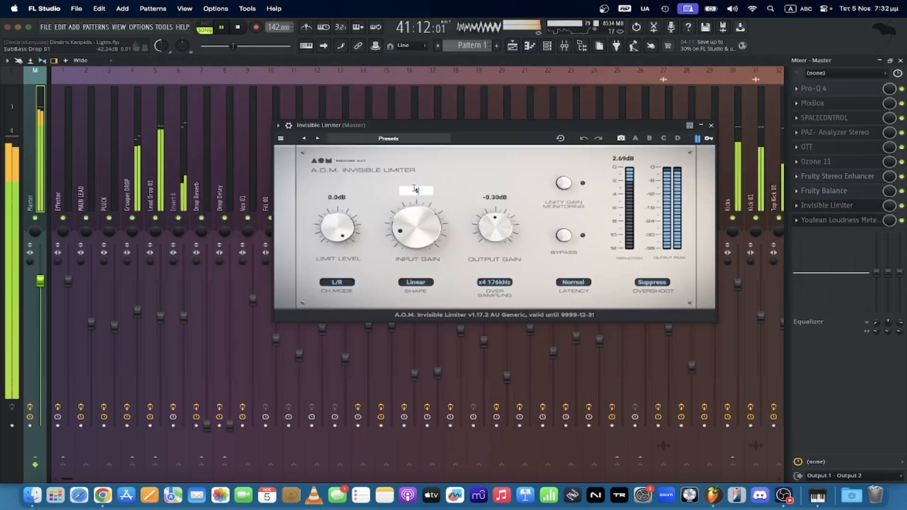
pyautogui.press('Return')
# - Open Ozone 11 on the master and set the Maximizer's gain to 3 dB
pyautogui.click(815, 162)
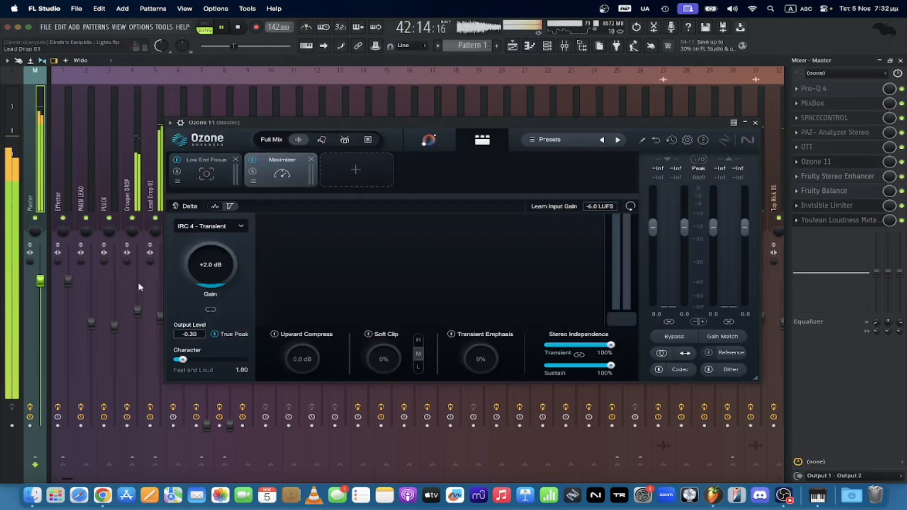
pyautogui.click(215, 272)
pyautogui.write('3')
pyautogui.press('Return')
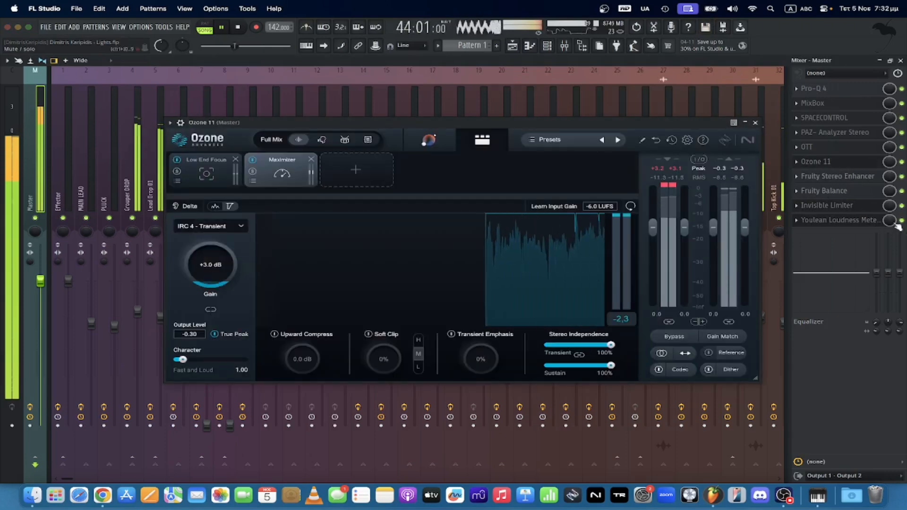
# - Show the Youlean loudness meter and arrange it above the Ozone 11 window to read the loudness during playback
pyautogui.click(838, 220)
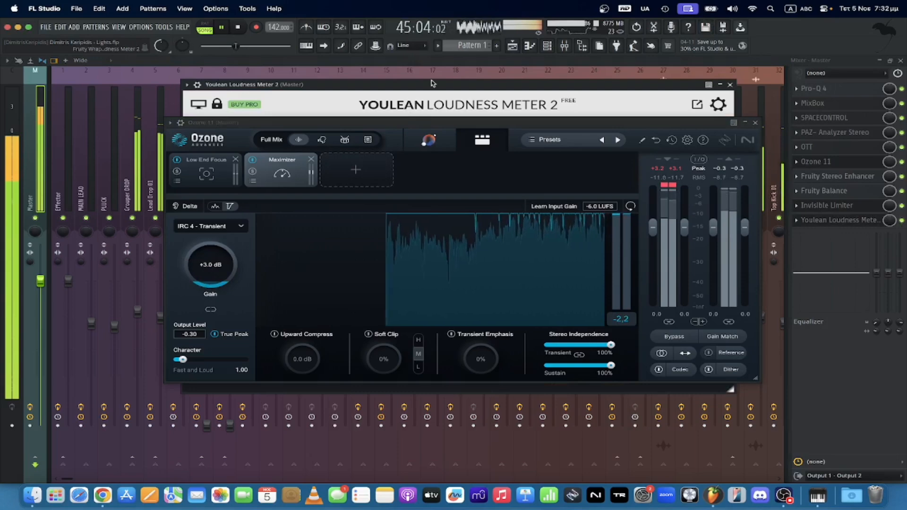
pyautogui.moveTo(498, 123); pyautogui.dragTo(512, 279)
pyautogui.moveTo(385, 83); pyautogui.dragTo(311, 73)
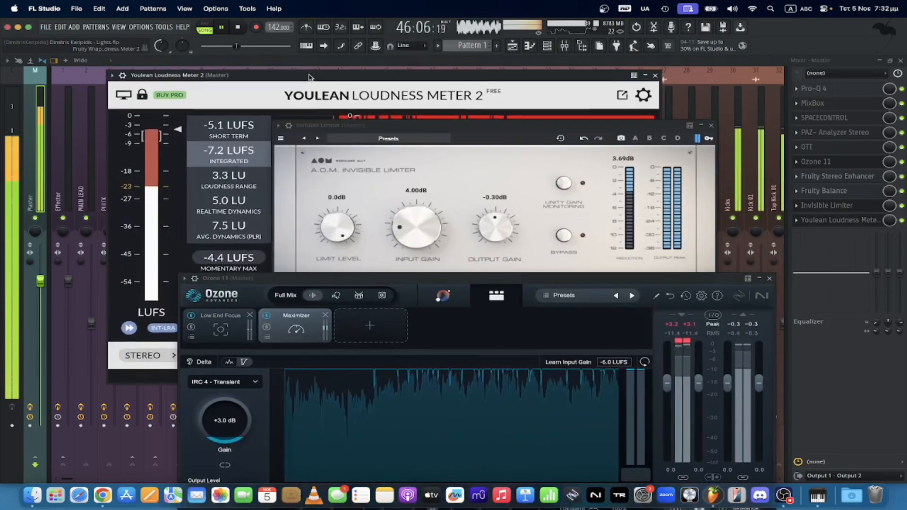
pyautogui.click(571, 91)
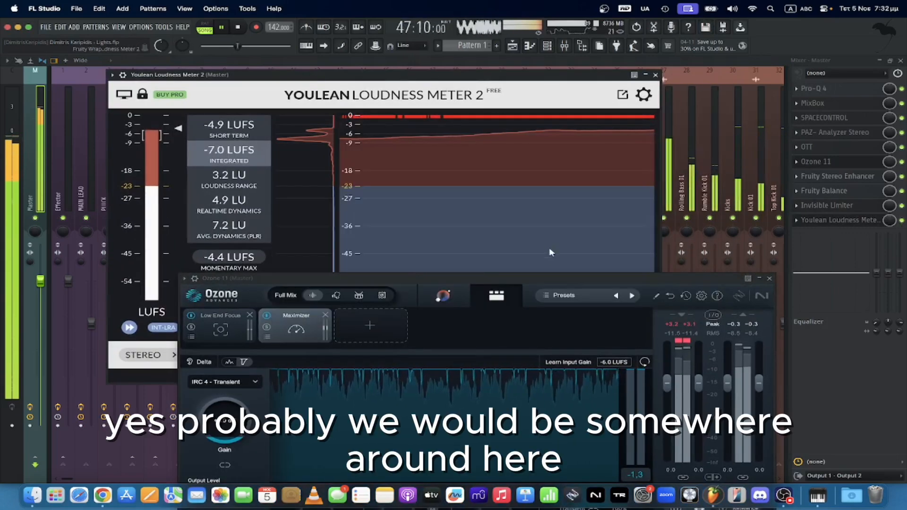
pyautogui.moveTo(531, 280); pyautogui.dragTo(585, 259)
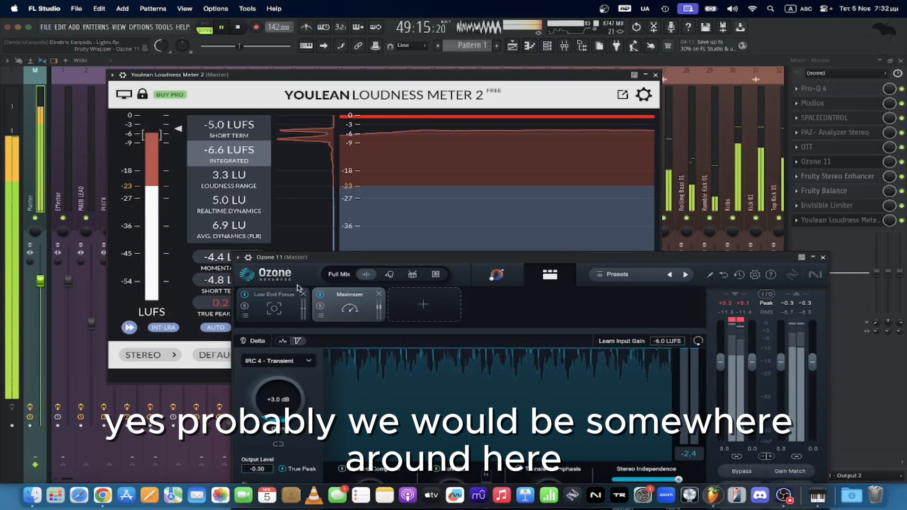
# - Lower the Ozone Maximizer's gain to 2.5 dB, replay the drop and close Ozone 11
pyautogui.moveTo(279, 404); pyautogui.dragTo(280, 407)
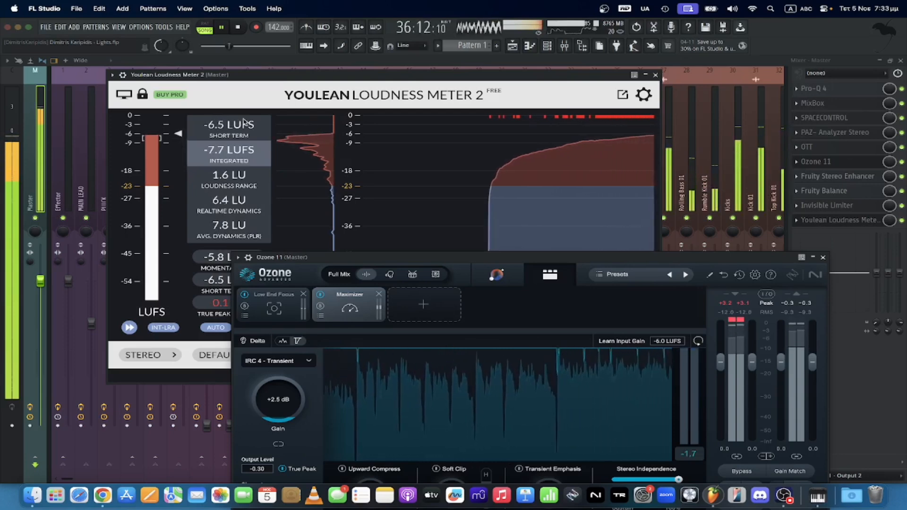
pyautogui.click(823, 257)
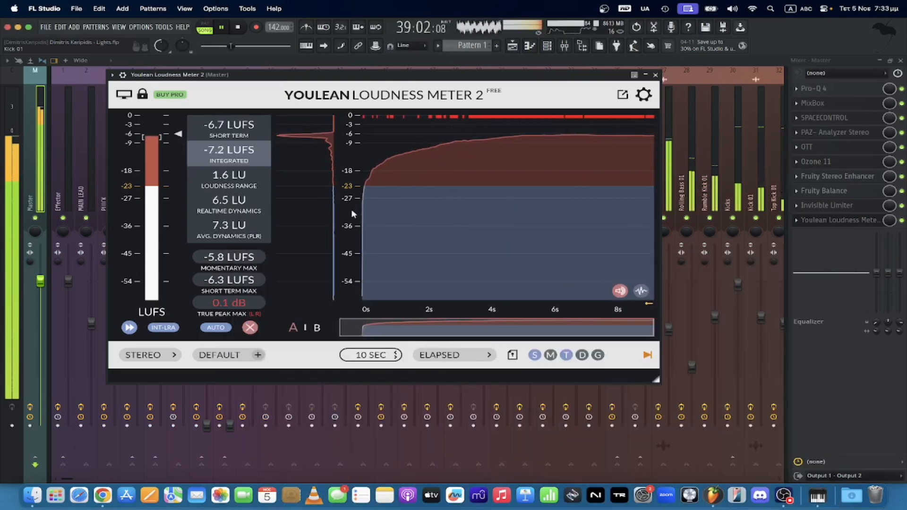
# - Stop playback, close the repositioned loudness meter and look over the mixer tracks for clipping
pyautogui.moveTo(546, 79); pyautogui.dragTo(608, 103)
pyautogui.press('space')
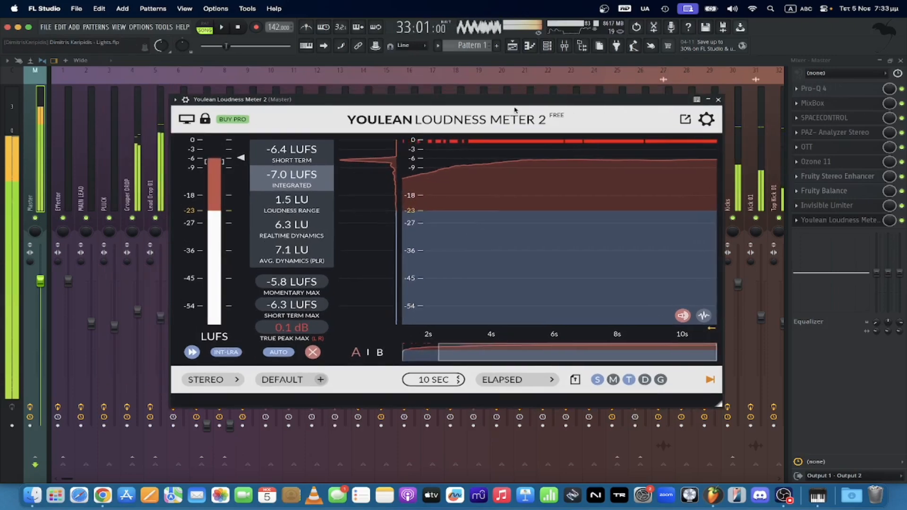
pyautogui.click(717, 99)
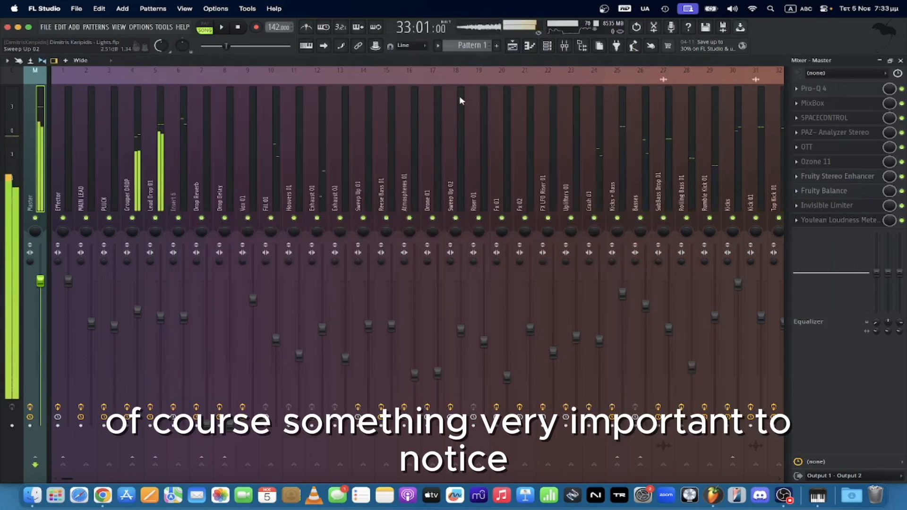
pyautogui.scroll(-4, 462, 101)
pyautogui.scroll(4, 462, 101)
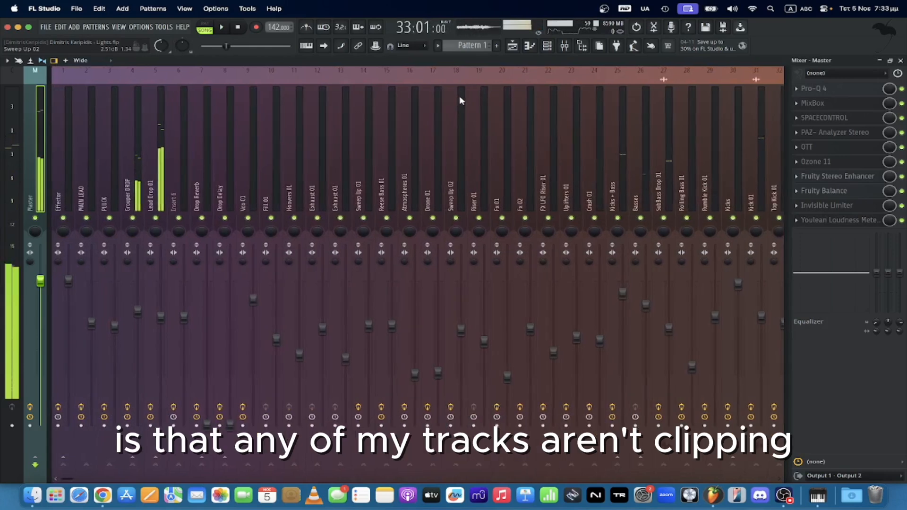
# - Play the drop and examine the level meters of all mixer tracks for clipping, stopping playback at the end
pyautogui.scroll(-3, 526, 150)
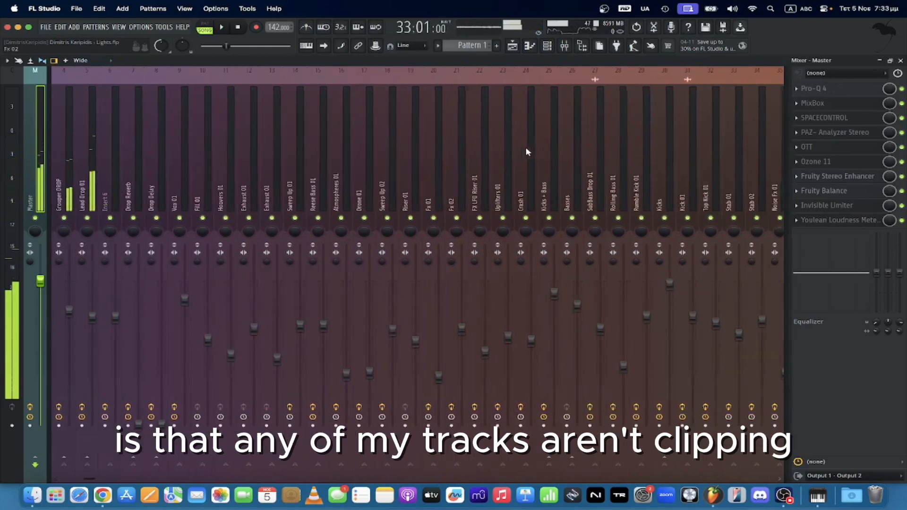
pyautogui.scroll(3, 245, 136)
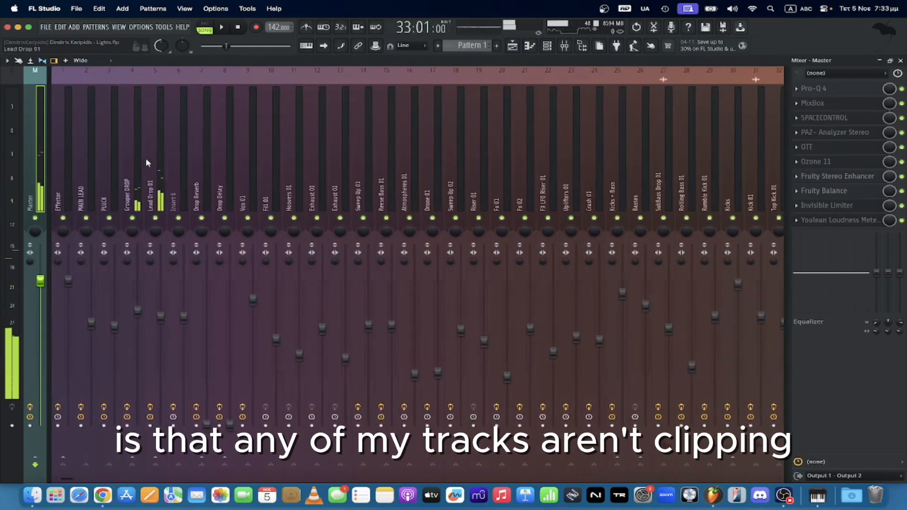
pyautogui.press('space')
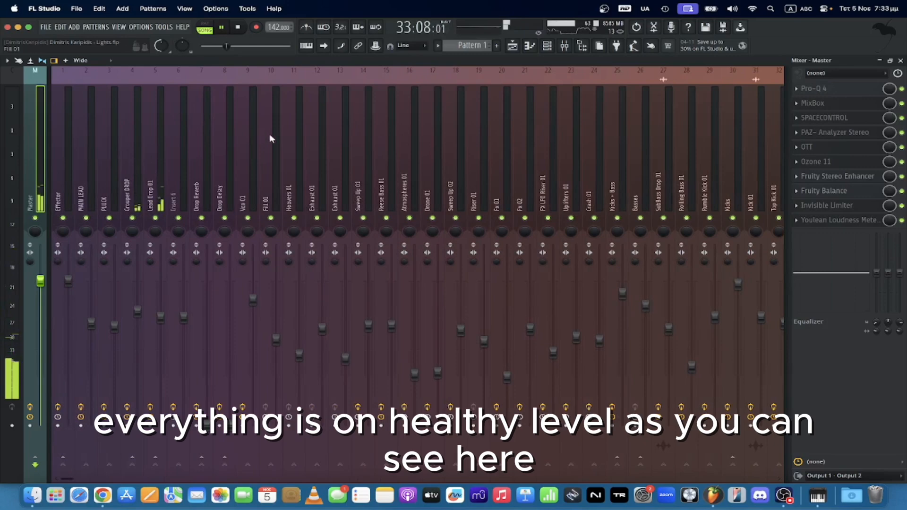
pyautogui.scroll(-15, 270, 137)
pyautogui.scroll(8, 273, 139)
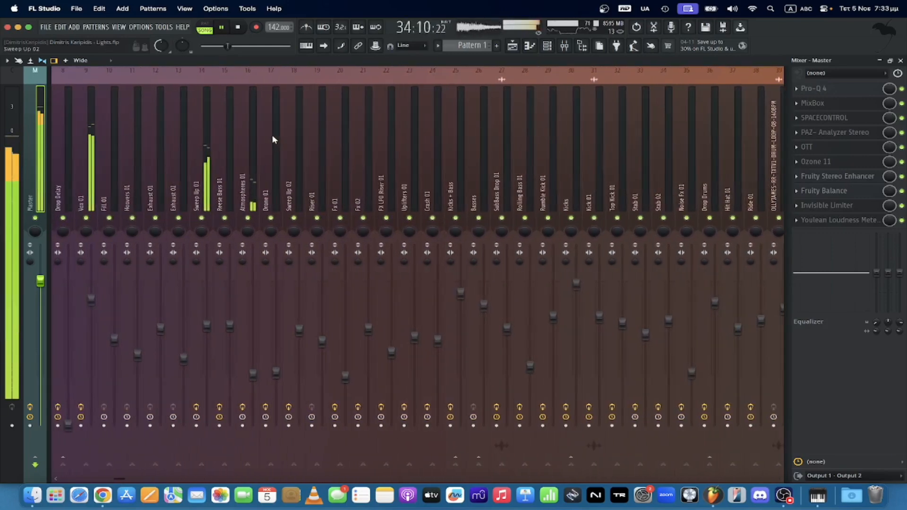
pyautogui.scroll(-8, 280, 138)
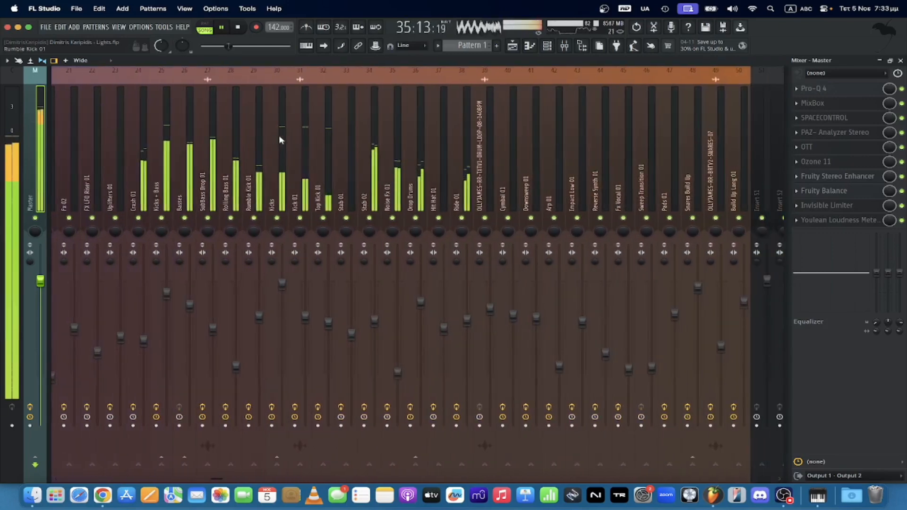
pyautogui.scroll(10, 279, 139)
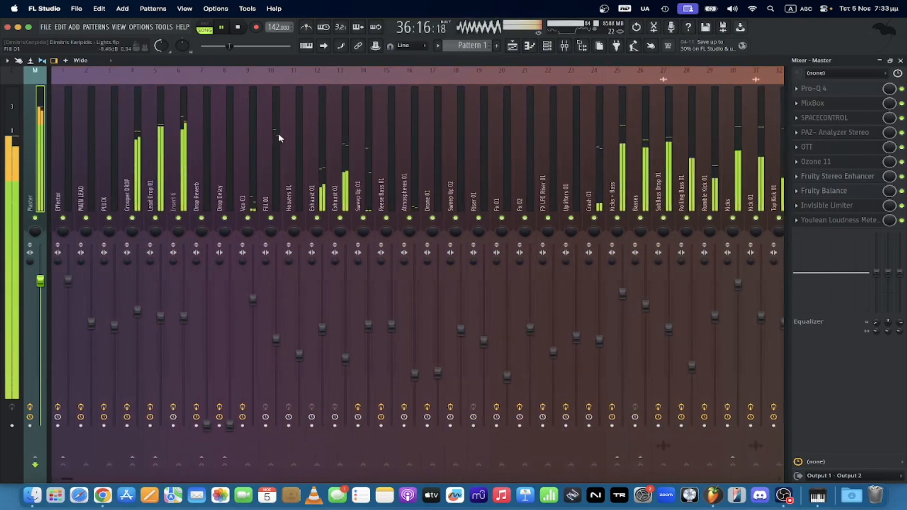
pyautogui.press('space')
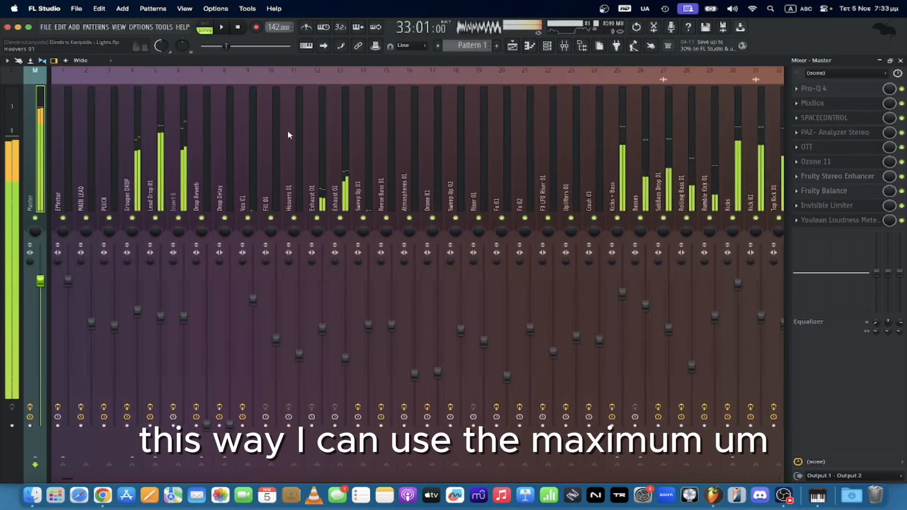
# - Open the Youlean Loudness Meter on the master to review the drop's loudness readings, and close it
pyautogui.click(849, 224)
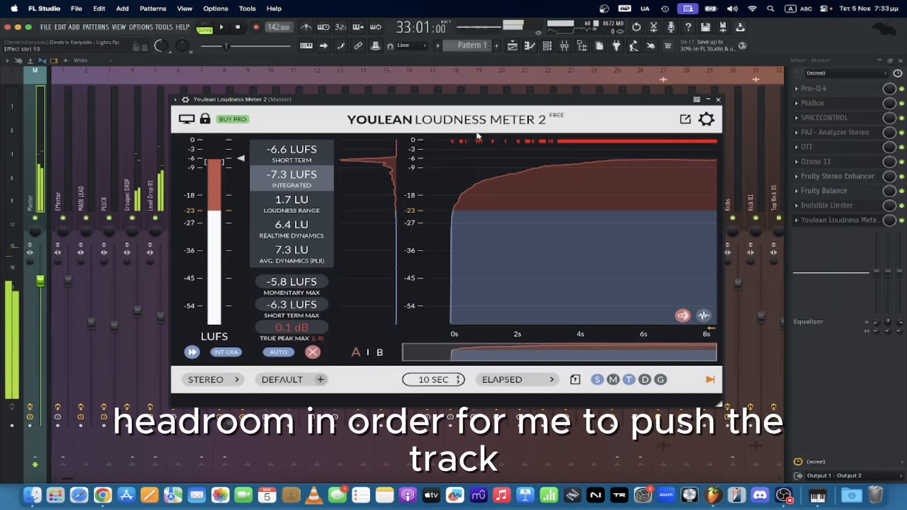
pyautogui.moveTo(524, 105); pyautogui.dragTo(524, 113)
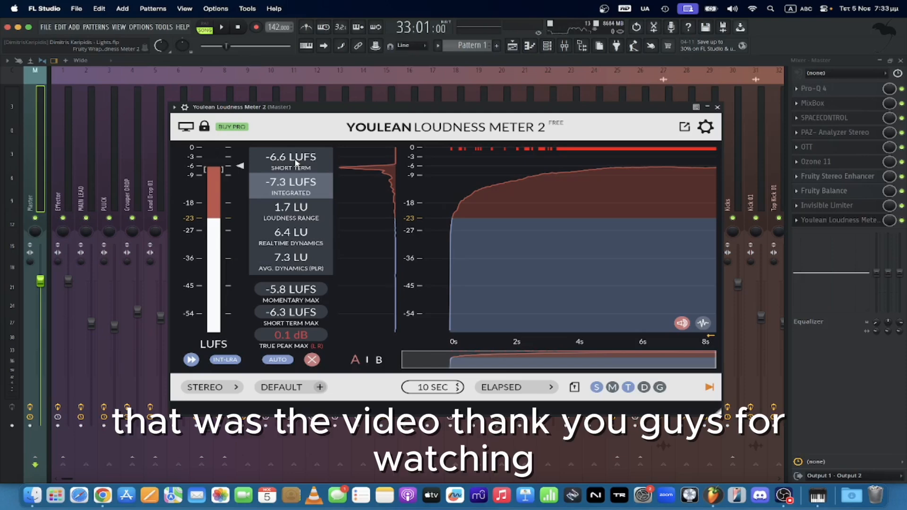
pyautogui.press('Escape')
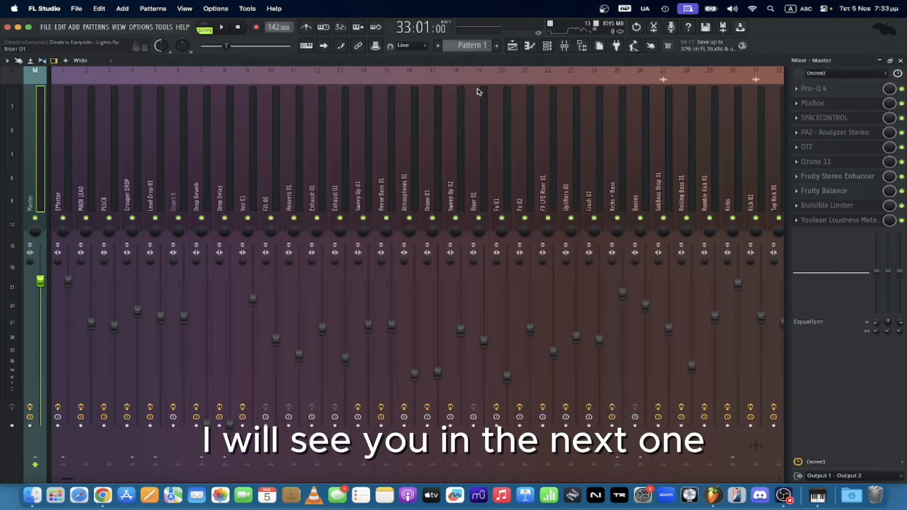